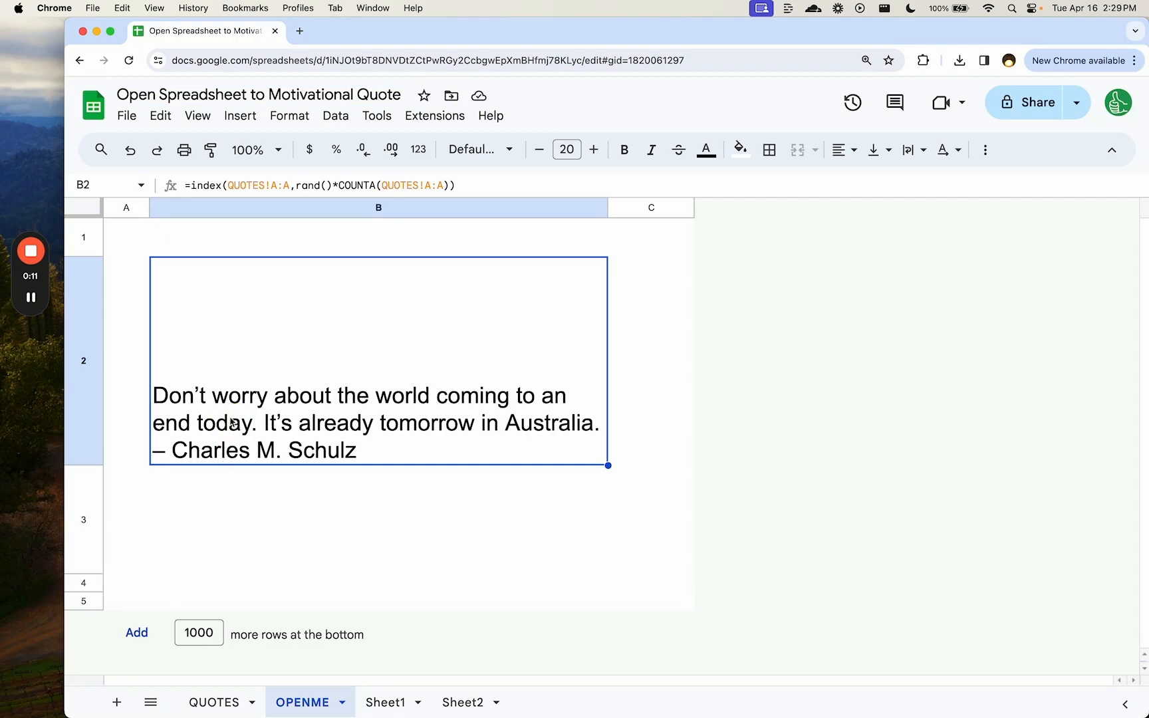
Step: Examine the random-quote formula in cell B2 and the list of quotes in column A of the QUOTES sheet
{"action": "left_click", "coordinate": [210, 187]}
{"action": "left_click", "coordinate": [308, 185]}
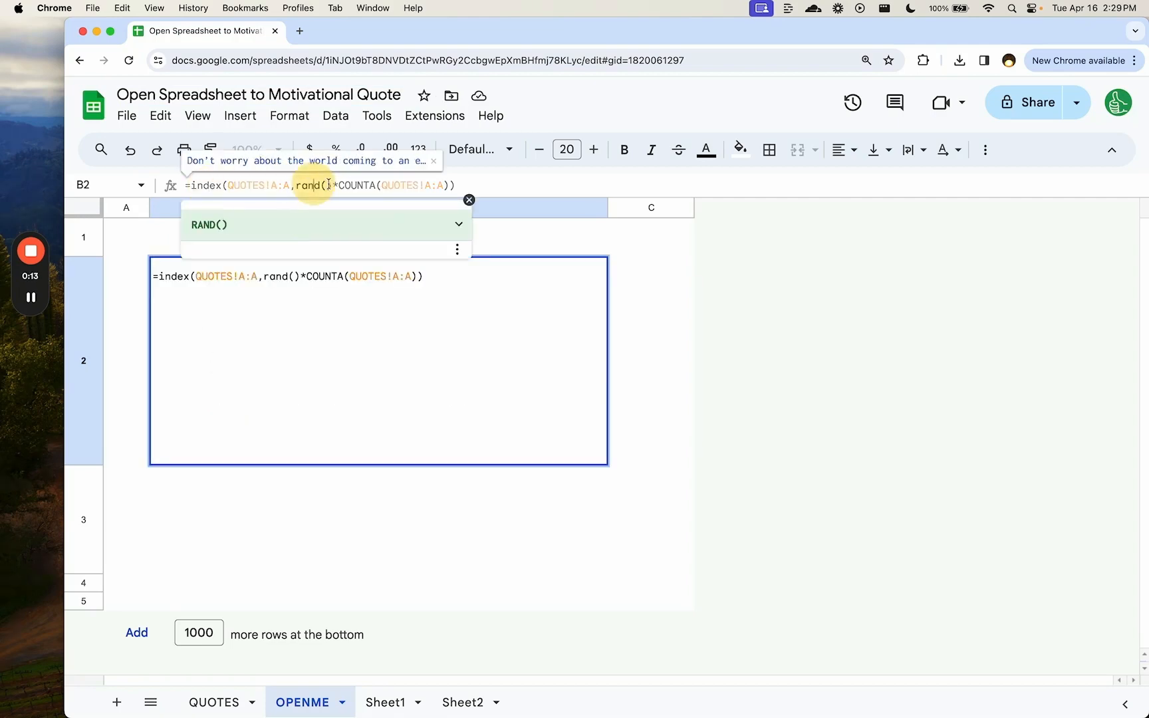
{"action": "left_click", "coordinate": [359, 185]}
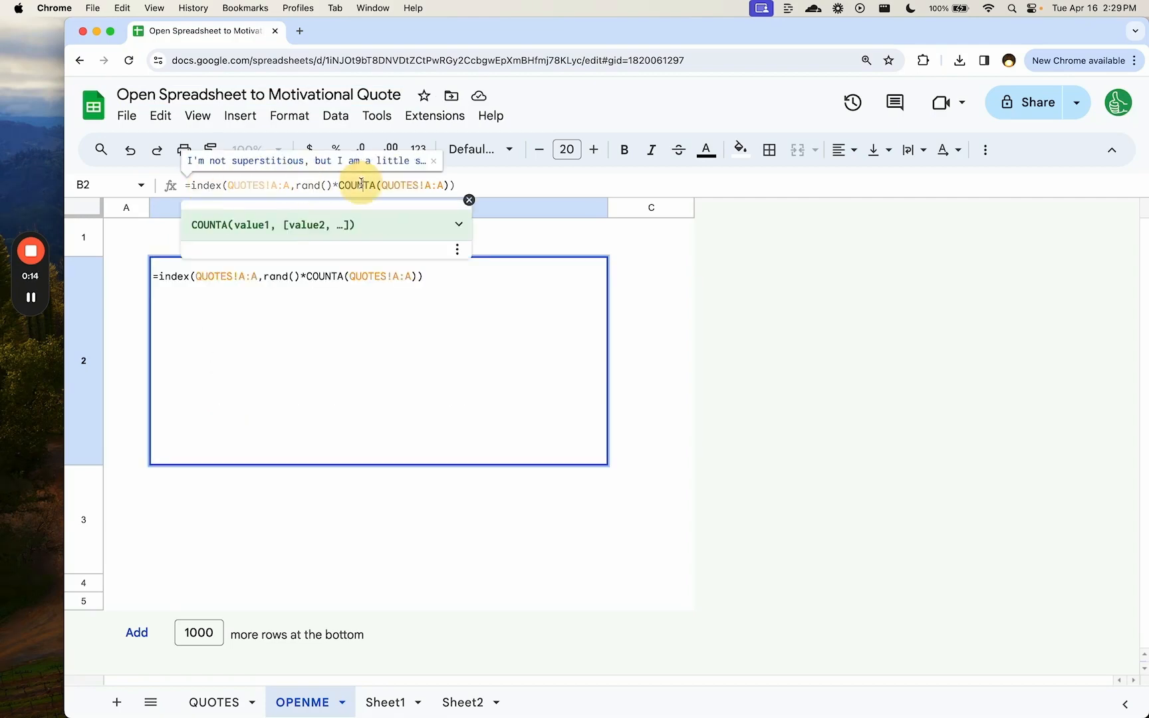
{"action": "left_click", "coordinate": [216, 703]}
{"action": "left_click", "coordinate": [325, 360]}
{"action": "left_click_drag", "start_coordinate": [313, 282], "coordinate": [315, 573]}
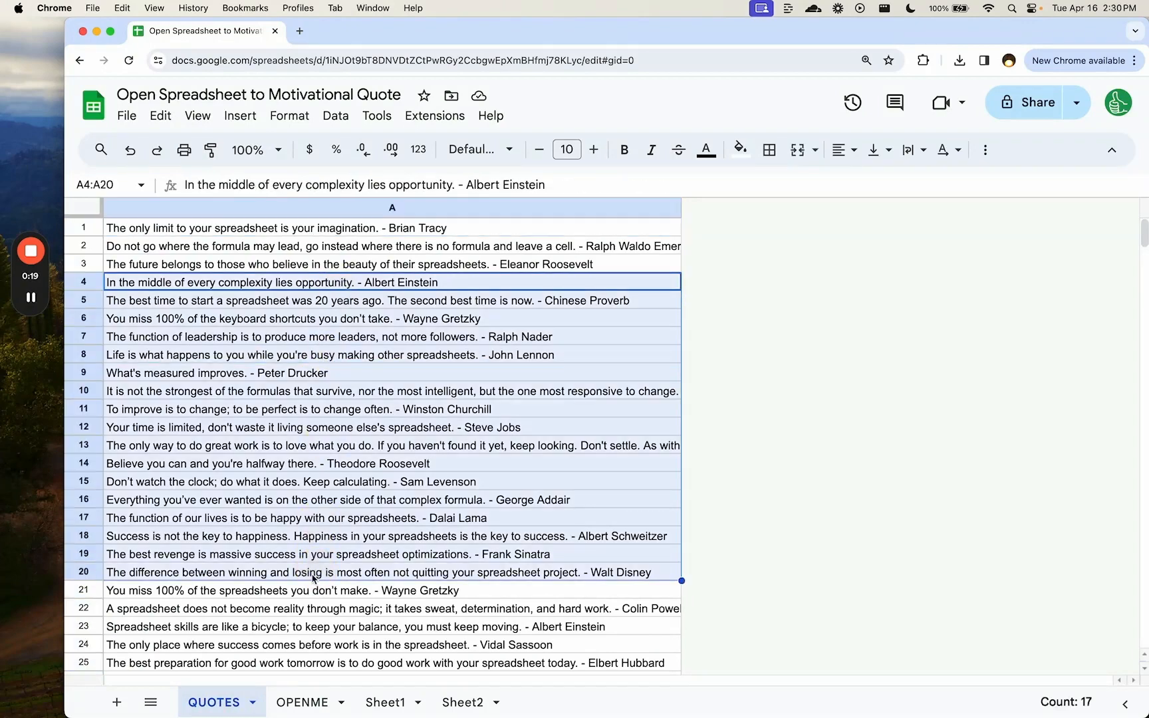
{"action": "double_click", "coordinate": [221, 704]}
Step: Clear the existing formula from cell B2 on the OPENME sheet
{"action": "left_click", "coordinate": [300, 702]}
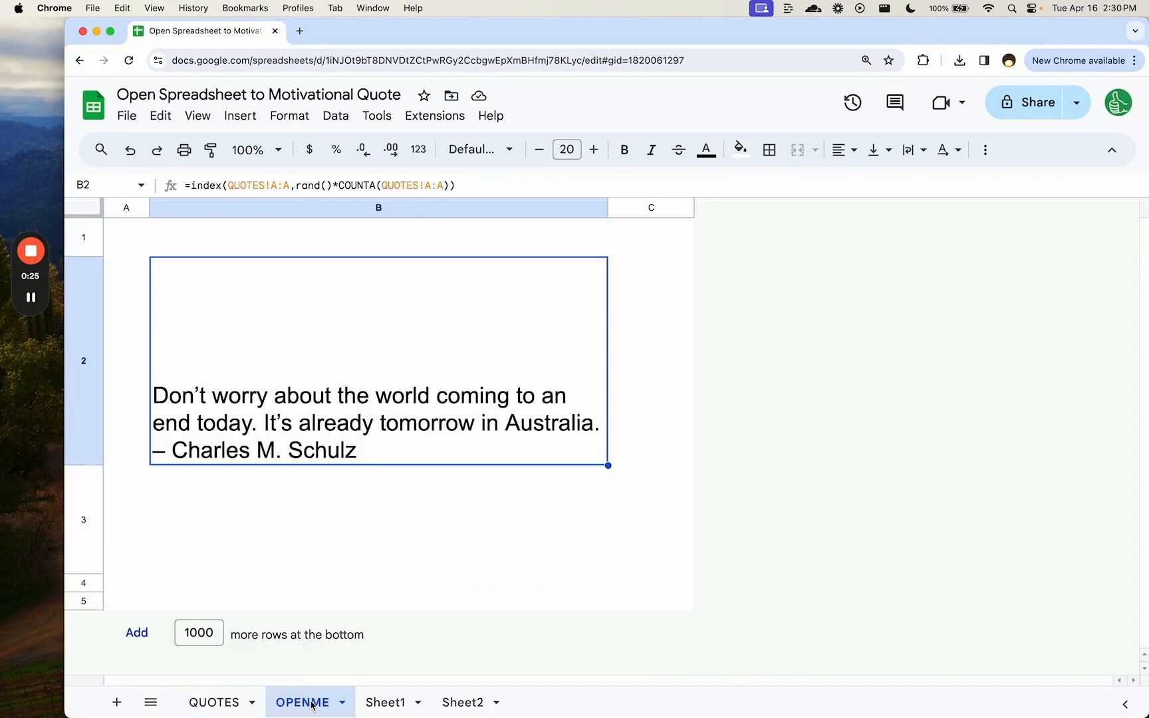
{"action": "left_click", "coordinate": [298, 421]}
{"action": "key", "text": "Delete"}
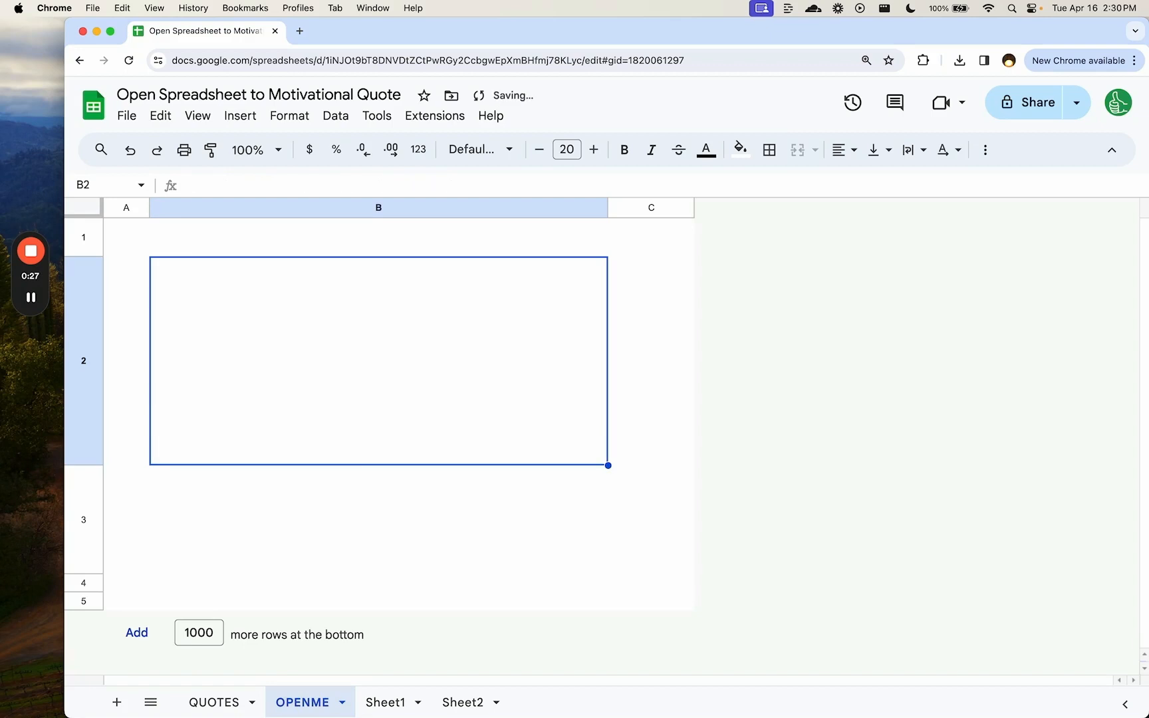
Step: Start an INDEX formula in the empty cell B2 with QUOTES!A:A as its reference
{"action": "left_click", "coordinate": [250, 398]}
{"action": "left_click", "coordinate": [221, 479]}
{"action": "left_click", "coordinate": [239, 421]}
{"action": "type", "text": "="}
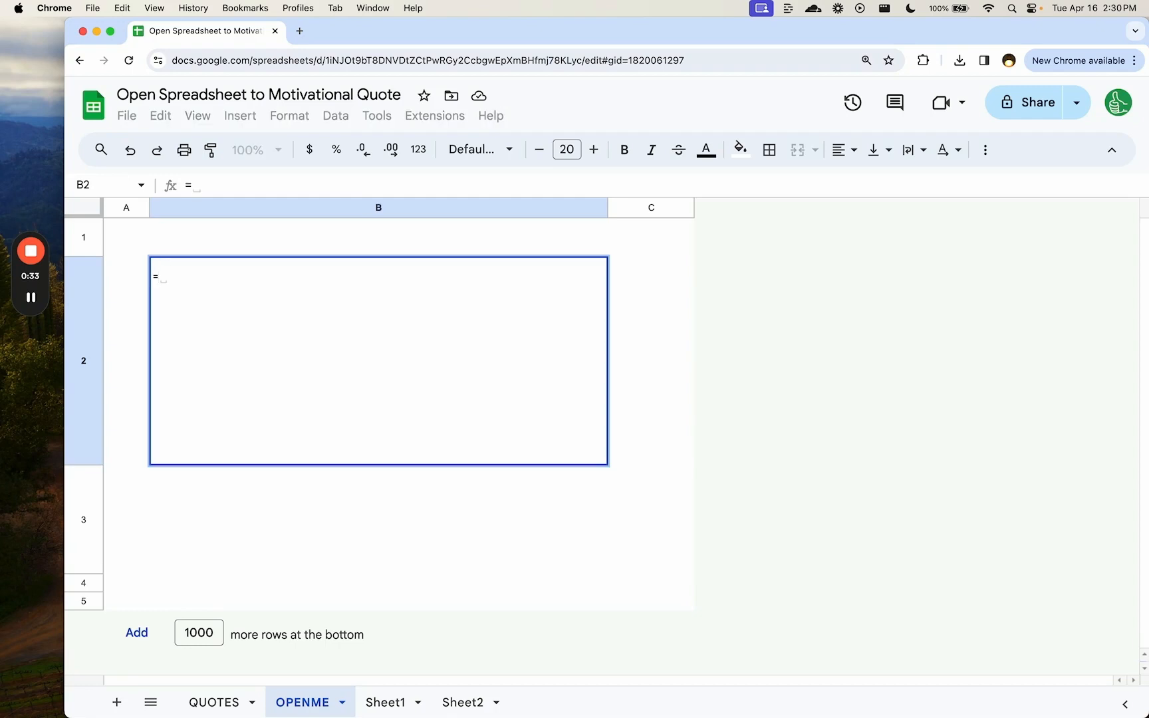
{"action": "type", "text": "INDEX("}
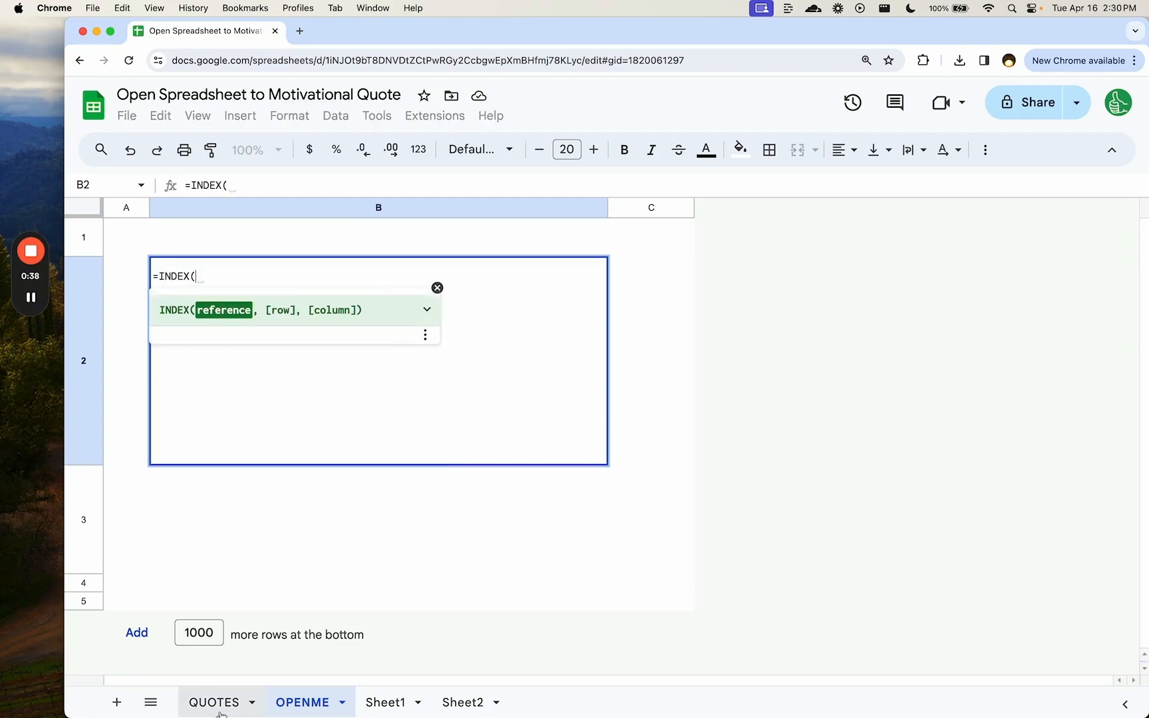
{"action": "type", "text": "QUOTES!"}
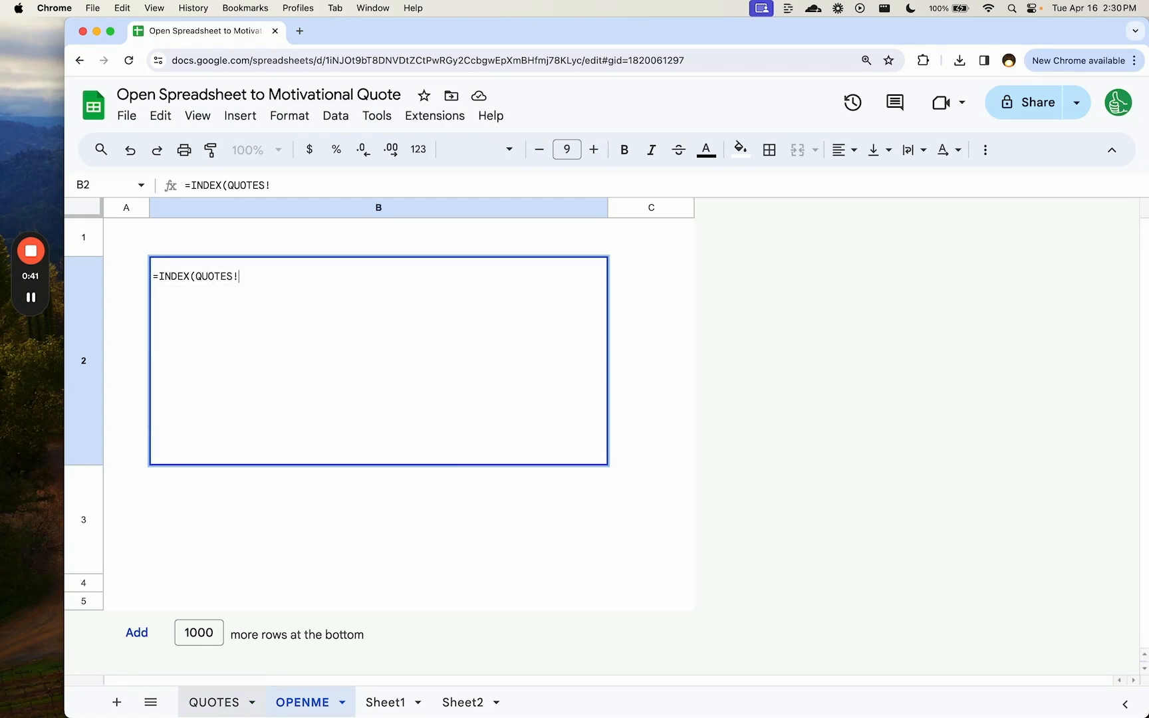
{"action": "type", "text": "A:A,"}
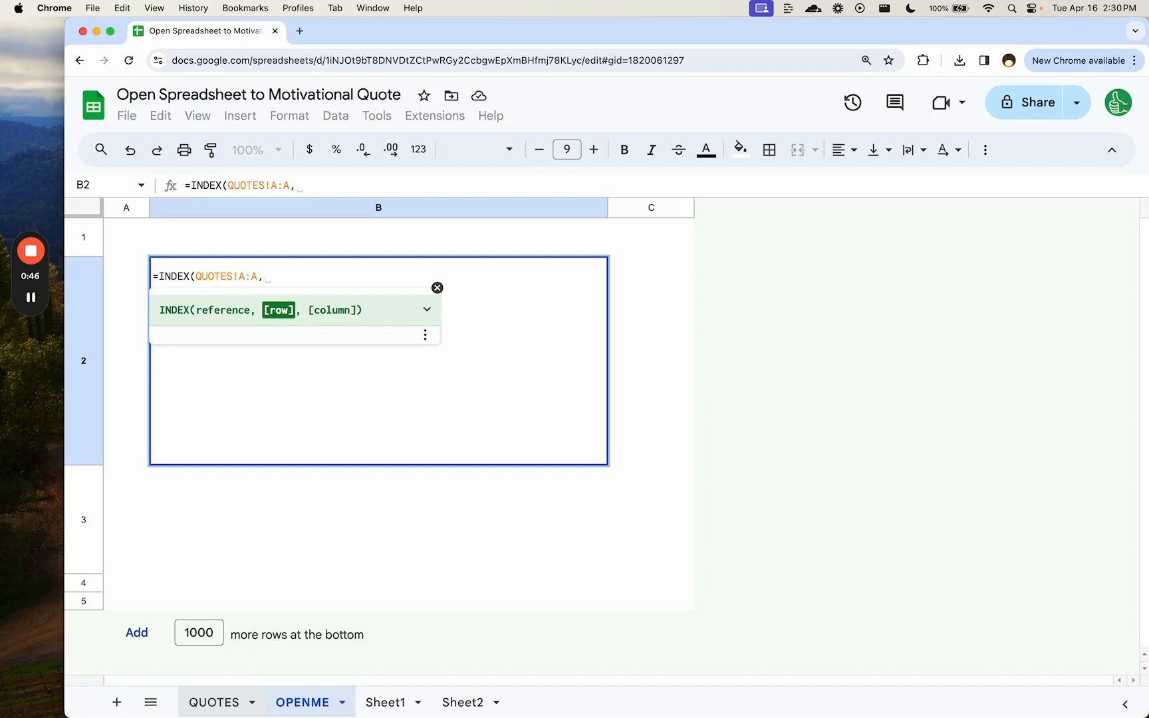
Step: Begin the INDEX row argument with RAND() followed by a multiplication sign
{"action": "key", "text": "BackSpace"}
{"action": "type", "text": "ROUN"}
{"action": "key", "text": "BackSpace"}
{"action": "key", "text": "BackSpace"}
{"action": "key", "text": "BackSpace"}
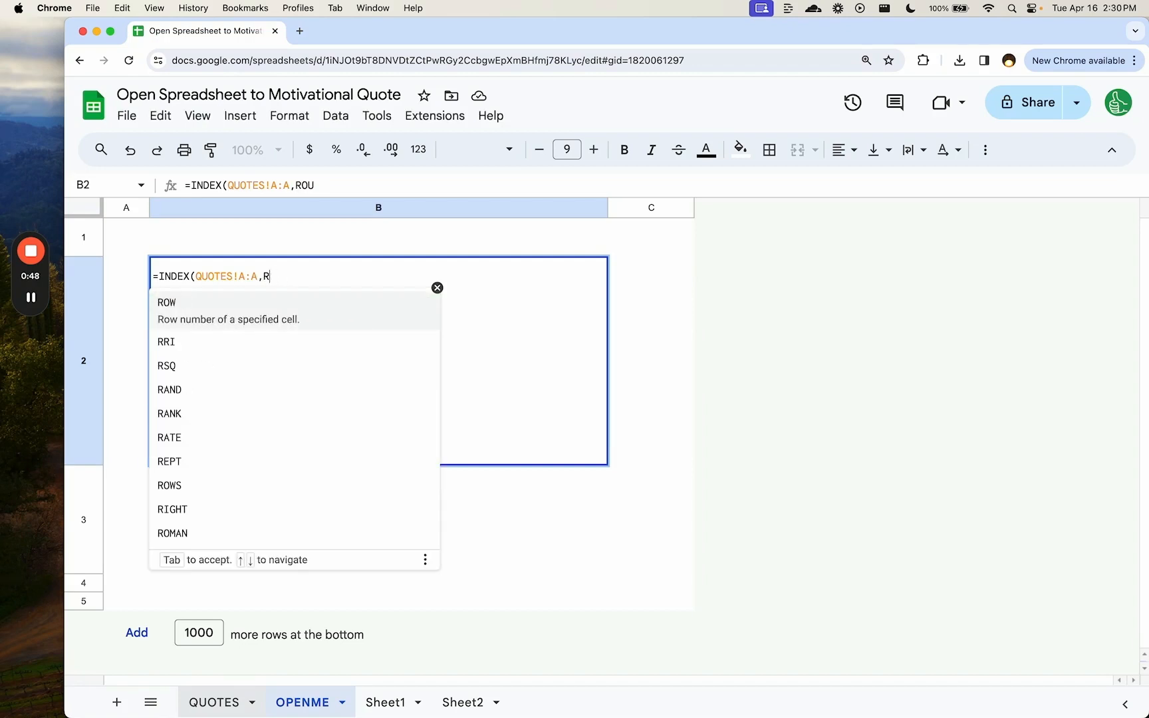
{"action": "type", "text": "AN"}
{"action": "key", "text": "Tab"}
{"action": "type", "text": "*"}
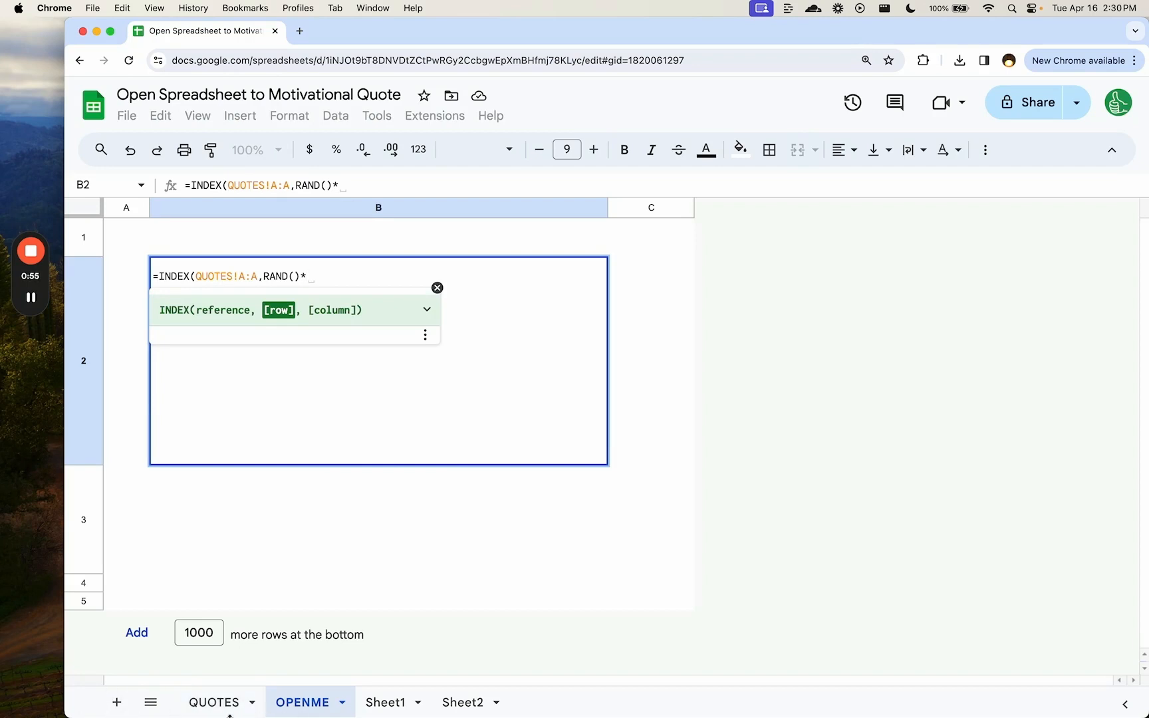
{"action": "left_click", "coordinate": [312, 278]}
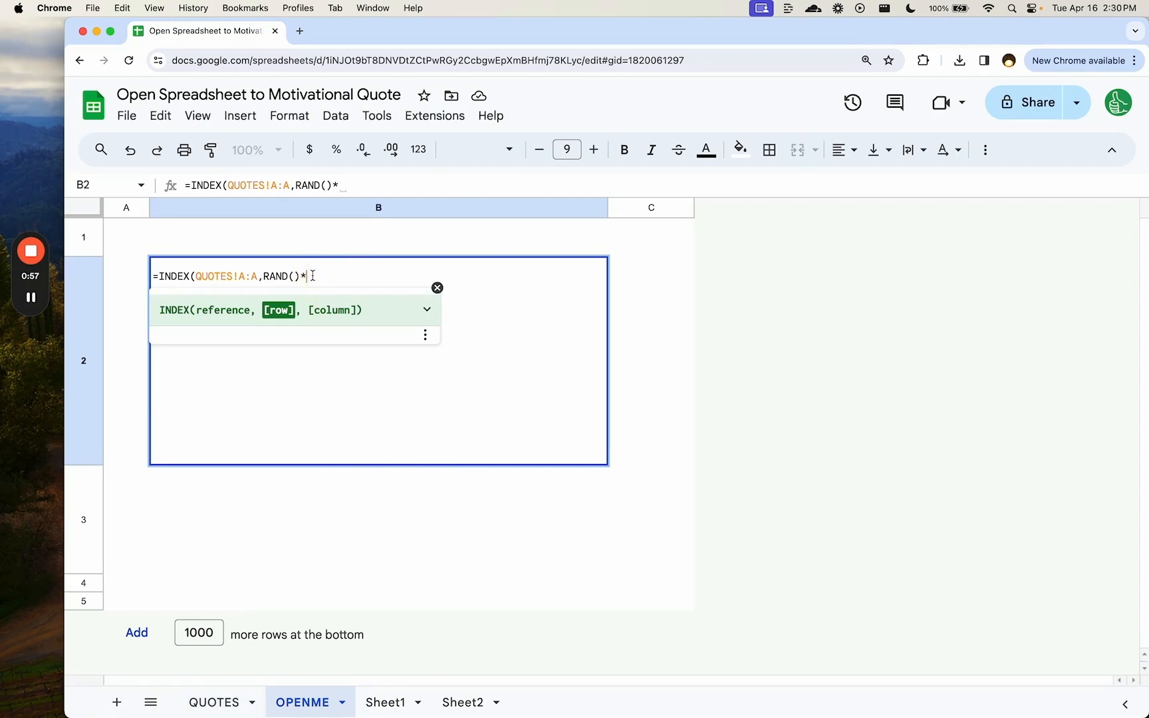
{"action": "key", "text": "BackSpace"}
{"action": "type", "text": "*"}
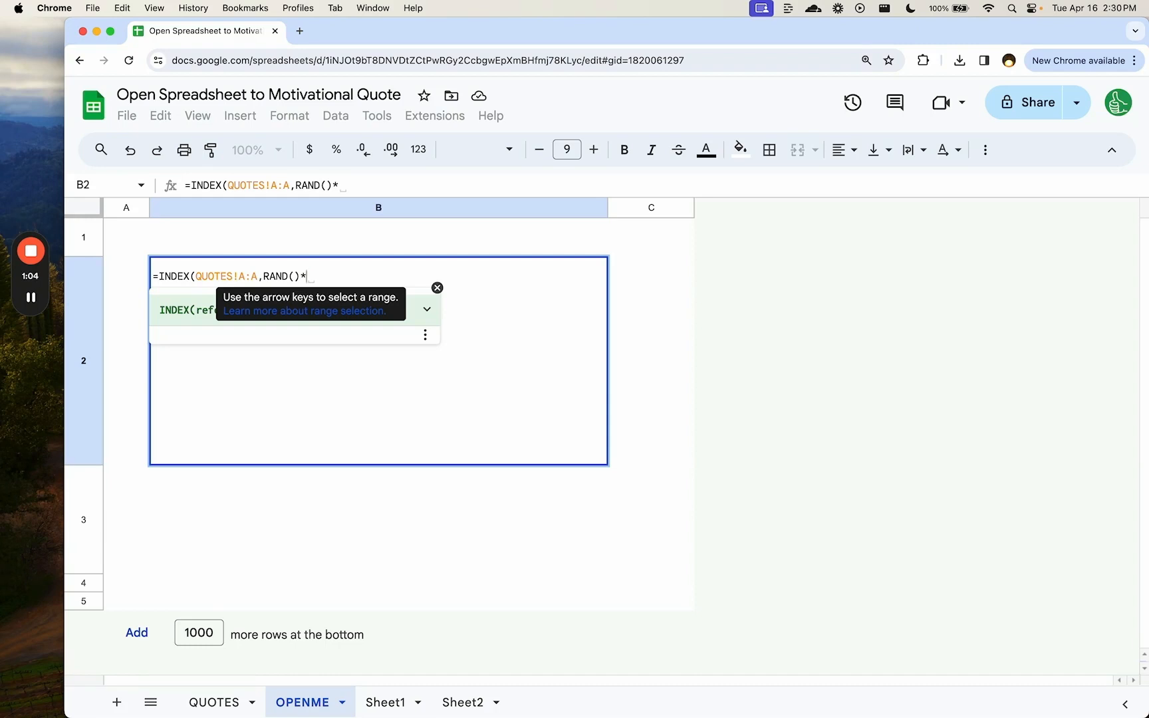
Step: Multiply the random number by COUNTA(QUOTES!A:A) in the row argument
{"action": "type", "text": "COUNTIF"}
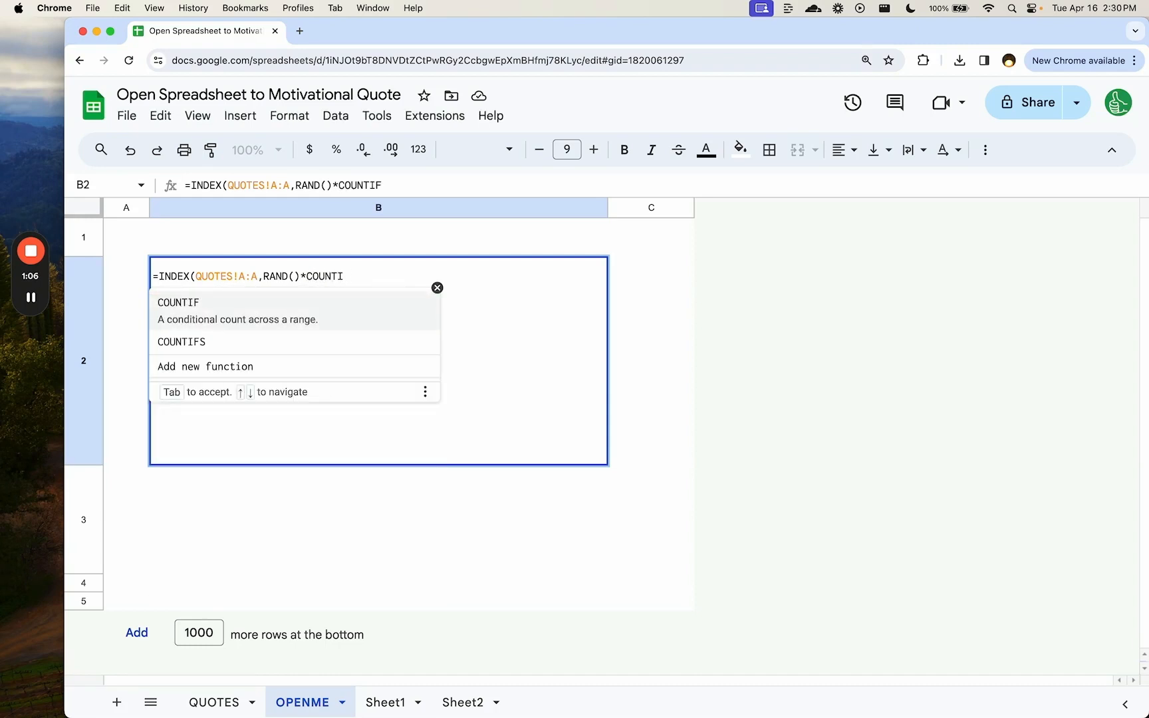
{"action": "key", "text": "BackSpace"}
{"action": "type", "text": "A("}
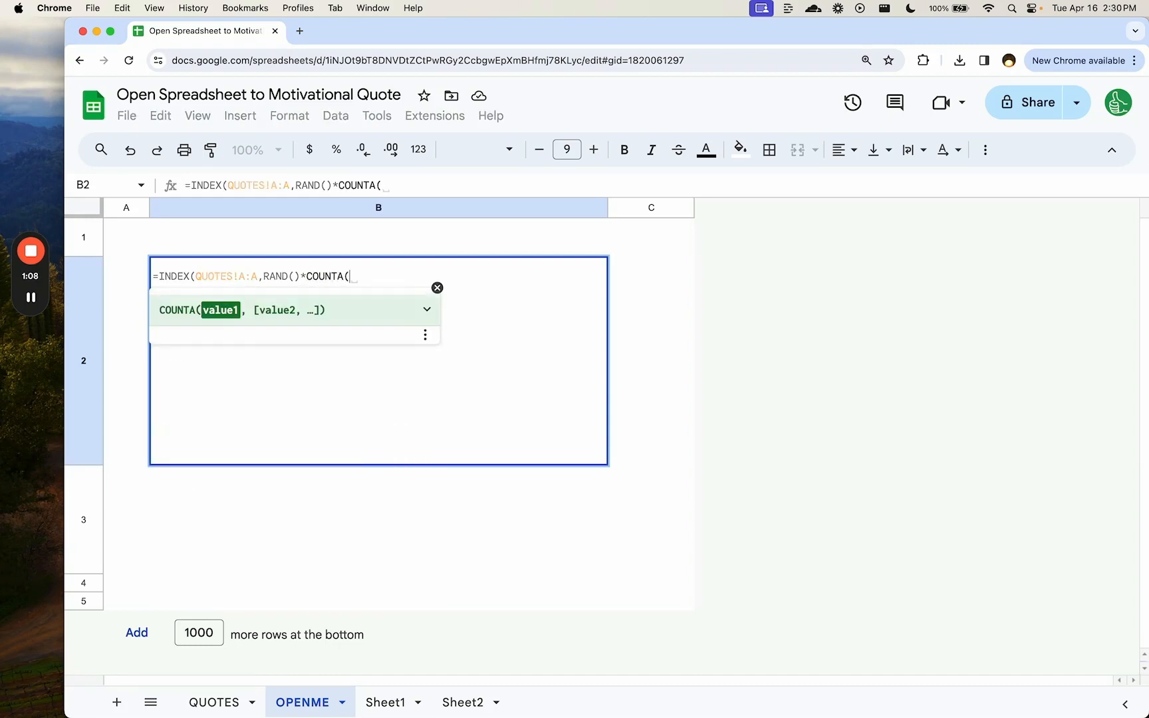
{"action": "type", "text": "QUOTES!A"}
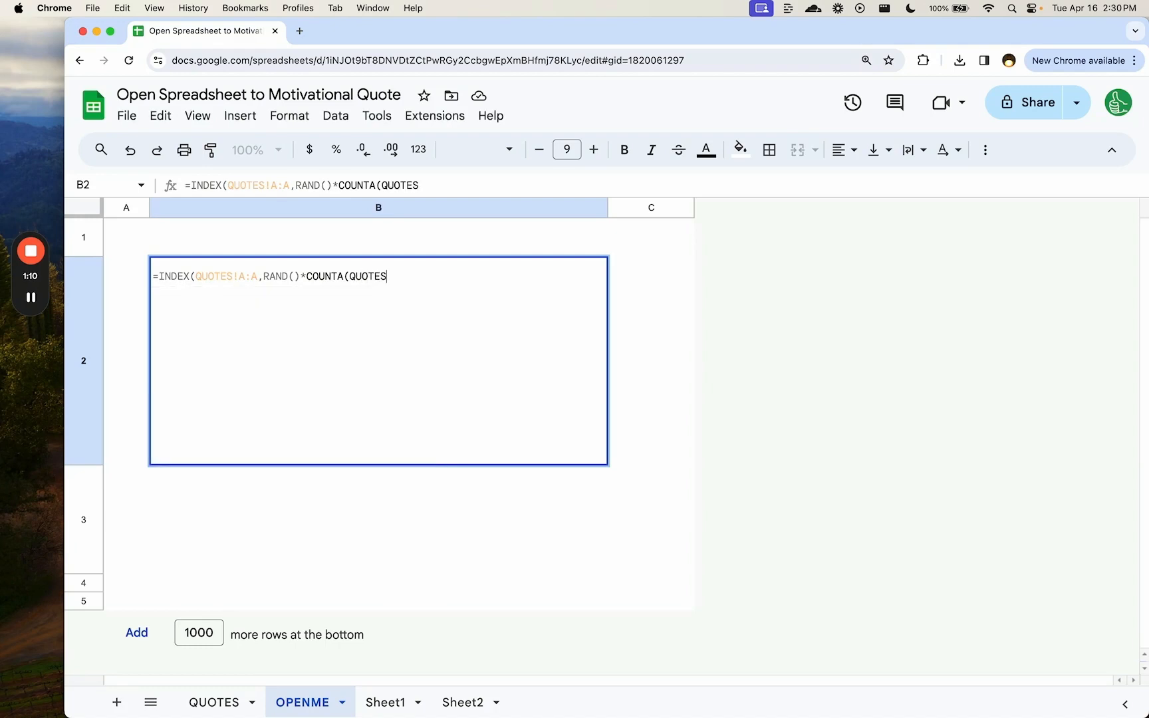
{"action": "type", "text": ":"}
{"action": "key", "text": "BackSpace"}
{"action": "type", "text": "A:A)"}
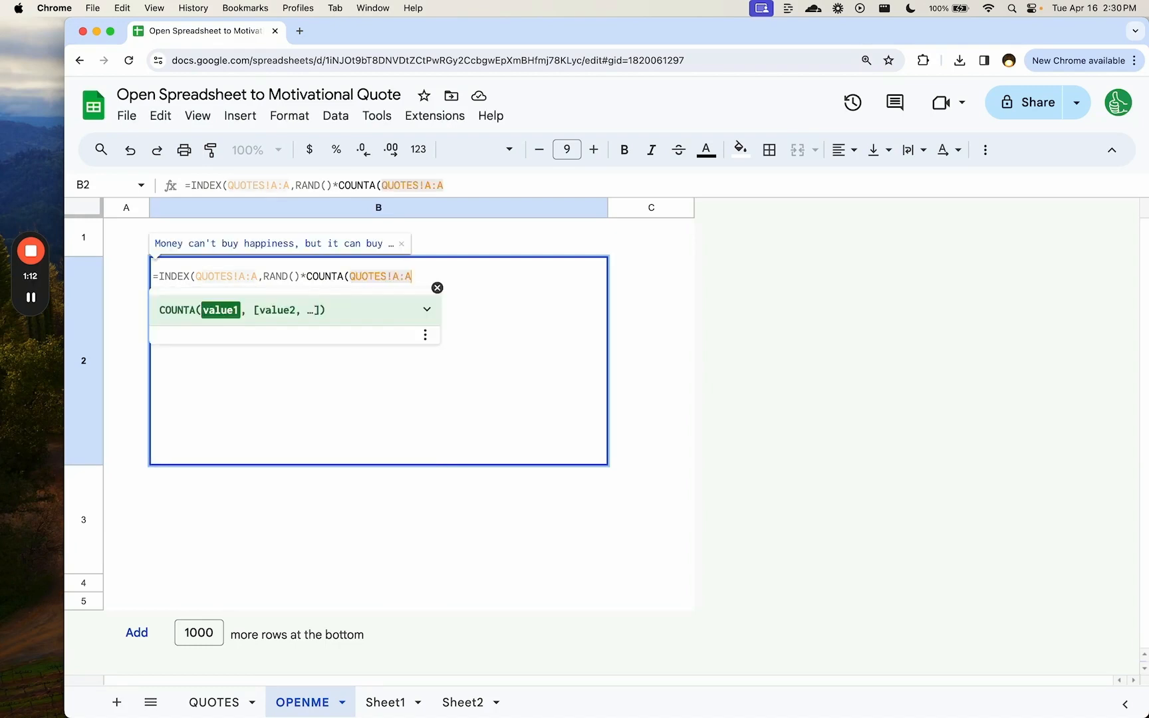
Step: Wrap the RAND()*COUNTA(QUOTES!A:A) part in ROUNDUP and commit the completed INDEX formula in cell B2
{"action": "left_click", "coordinate": [263, 276]}
{"action": "type", "text": "ROUND("}
{"action": "key", "text": "BackSpace"}
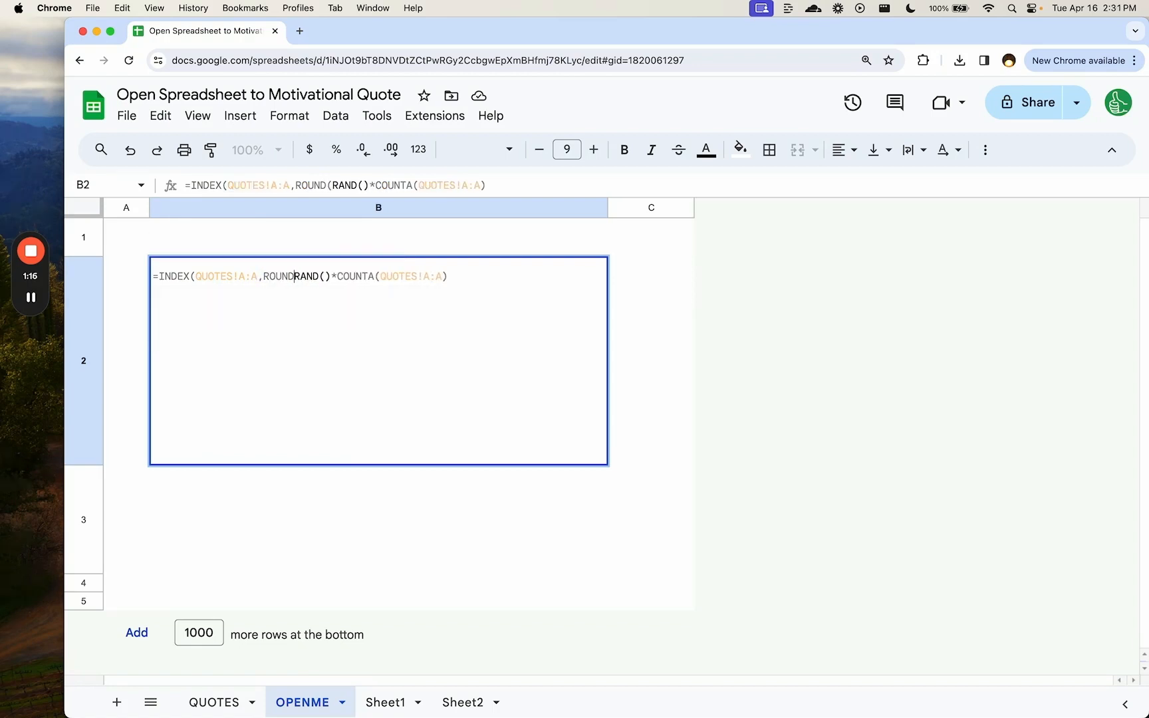
{"action": "type", "text": "UP("}
{"action": "left_click", "coordinate": [465, 276]}
{"action": "type", "text": ")"}
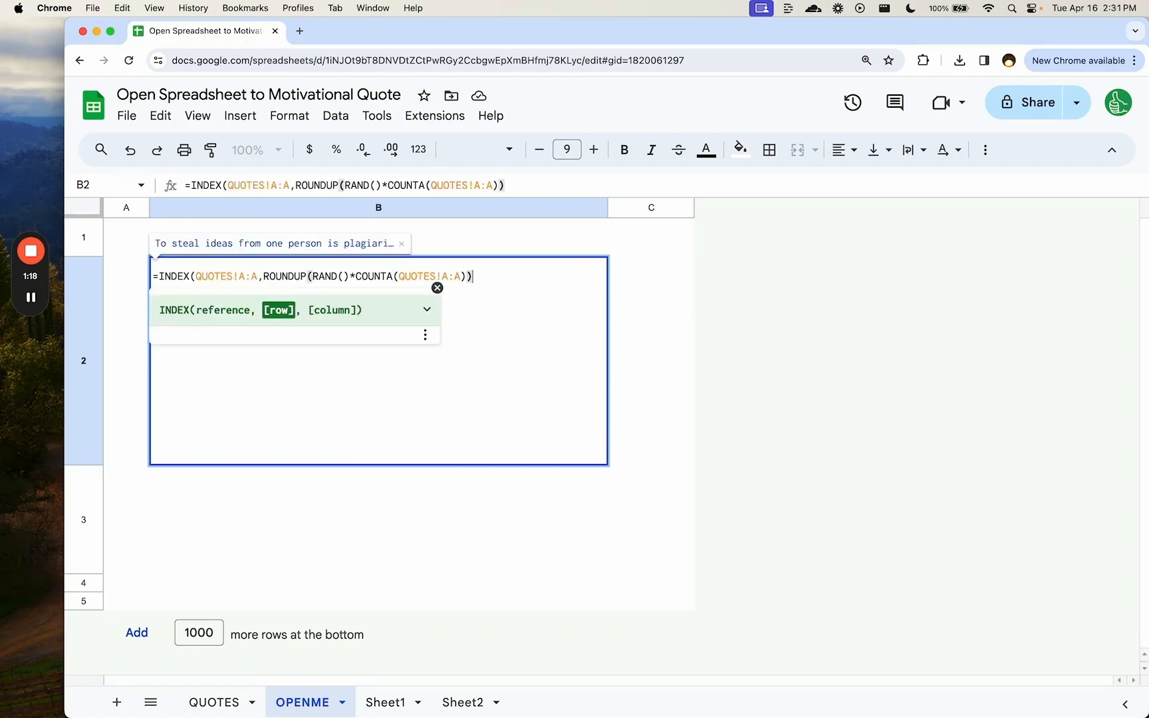
{"action": "type", "text": ")"}
{"action": "key", "text": "Return"}
{"action": "key", "text": "Up"}
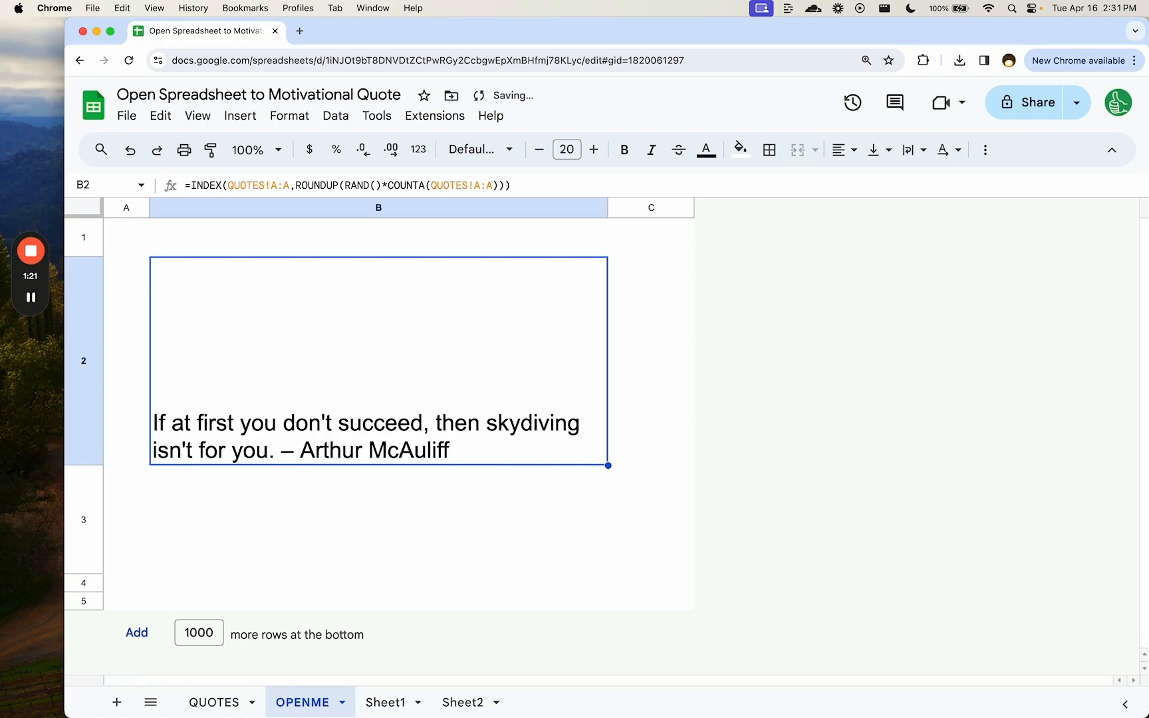
Step: Enter kdkd in cell B1 to recalculate the random quote, and undo that test entry
{"action": "left_click", "coordinate": [258, 367]}
{"action": "left_click", "coordinate": [339, 236]}
{"action": "type", "text": "kdkd"}
{"action": "key", "text": "Return"}
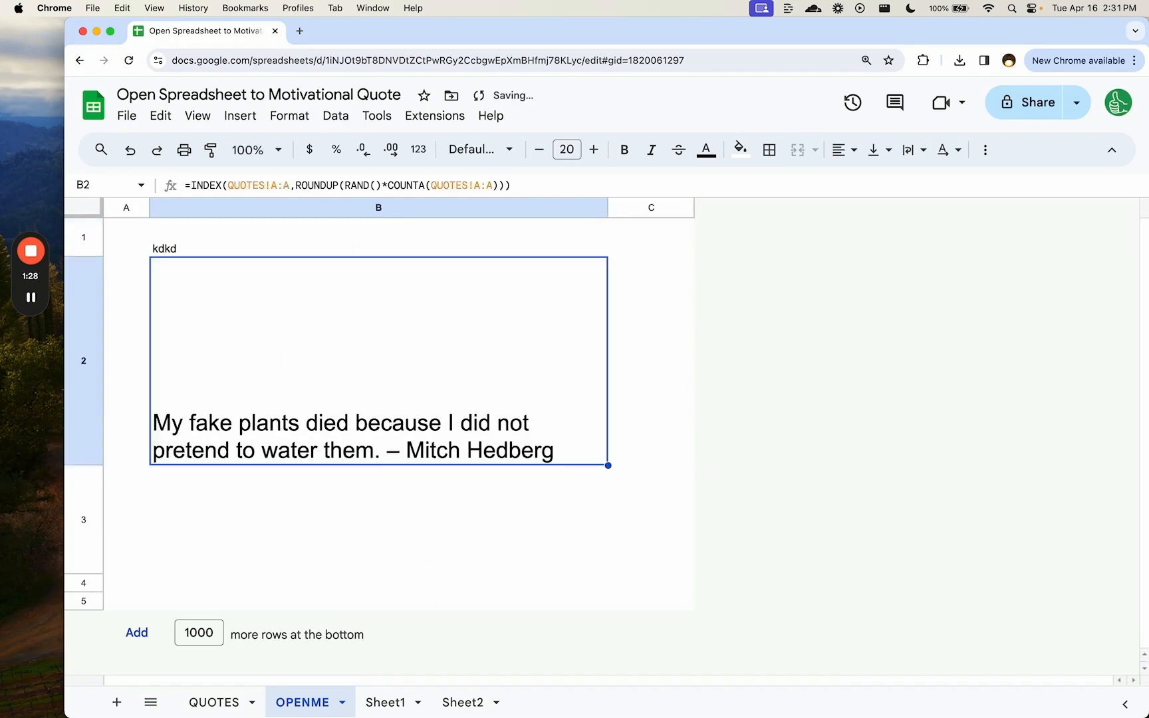
{"action": "key", "text": "super+z"}
{"action": "left_click", "coordinate": [408, 359]}
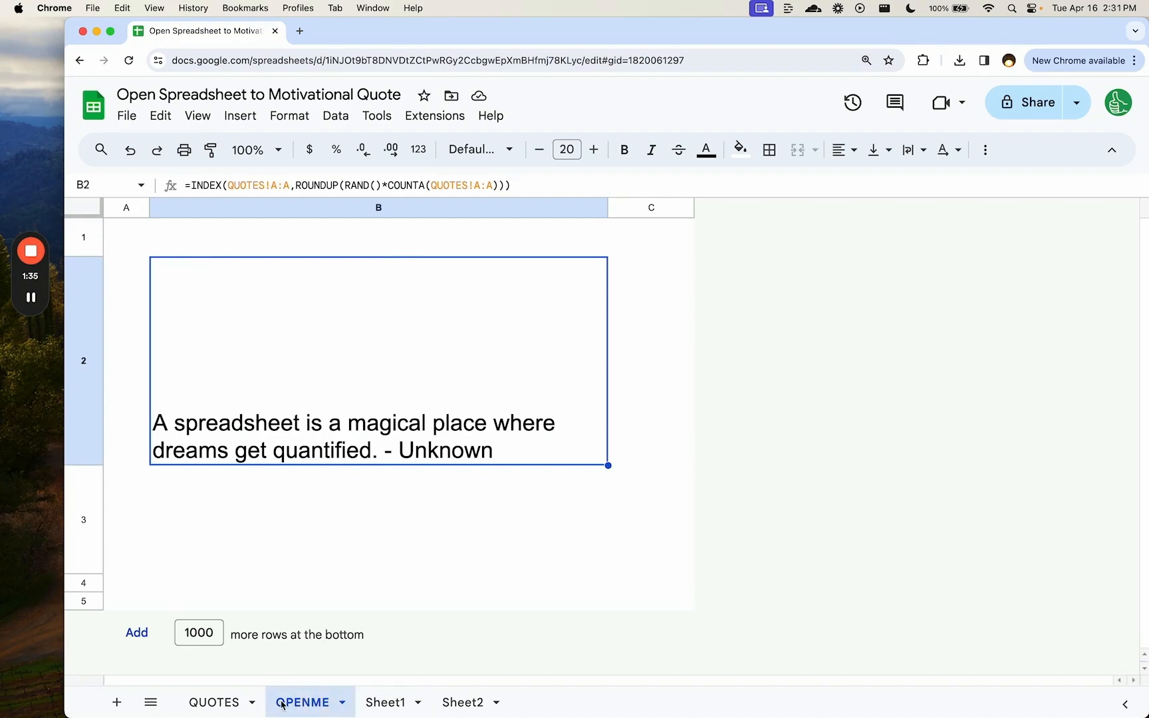
Step: Change the gid in the spreadsheet's address to 0 and open that address in a new browser tab
{"action": "left_click", "coordinate": [338, 452]}
{"action": "left_click_drag", "start_coordinate": [626, 61], "coordinate": [717, 59]}
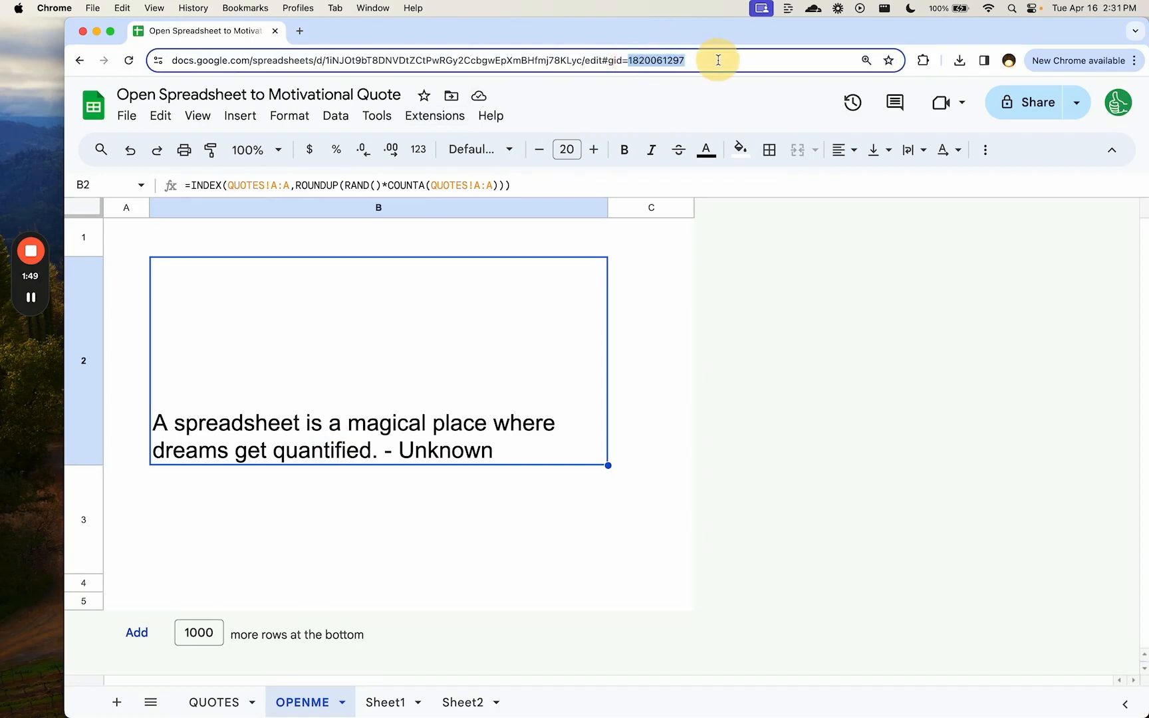
{"action": "type", "text": "0"}
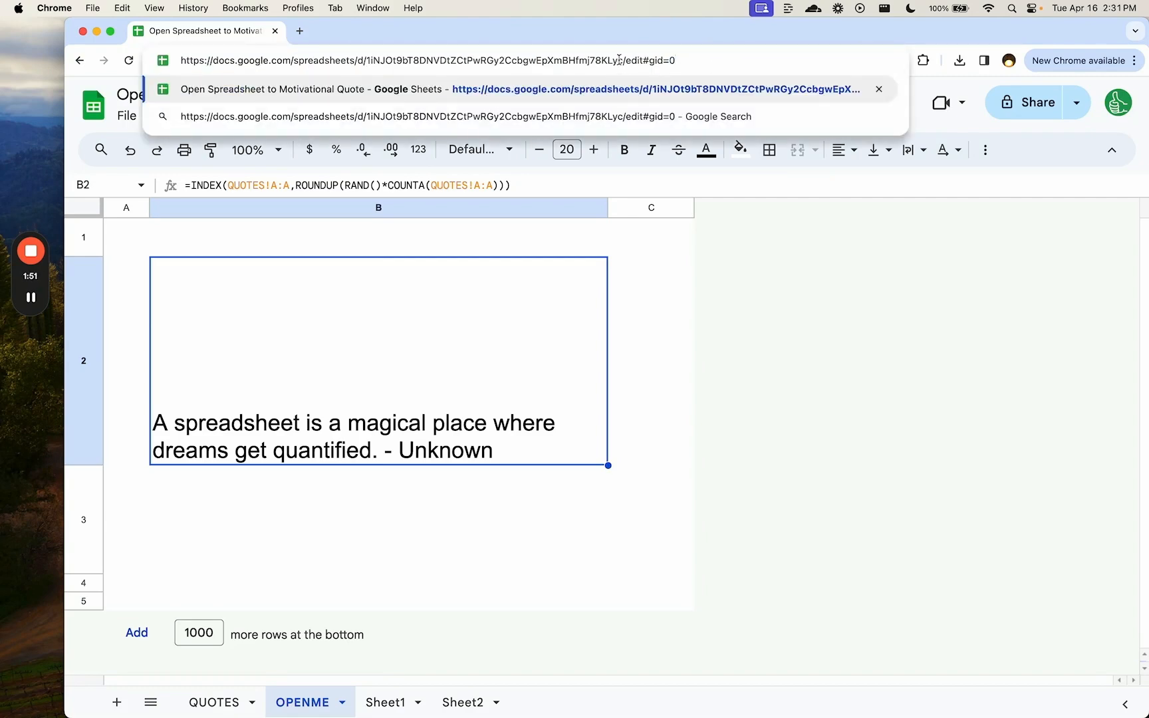
{"action": "left_click_drag", "start_coordinate": [624, 60], "coordinate": [66, 56]}
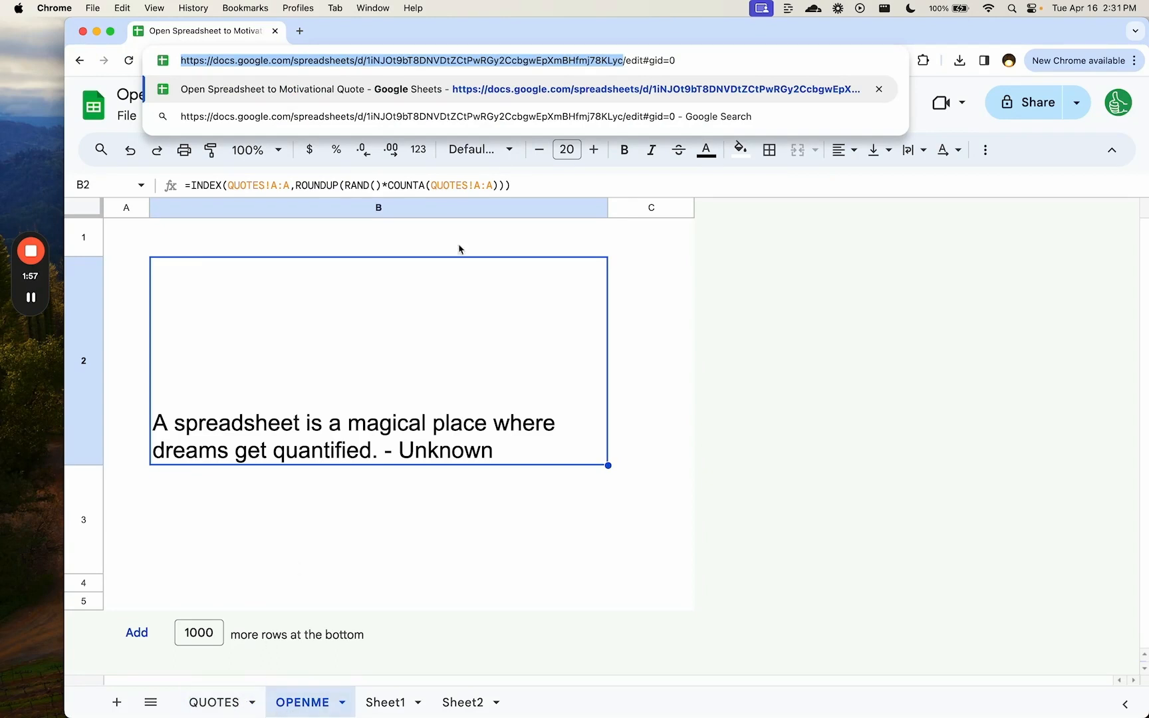
{"action": "key", "text": "Escape"}
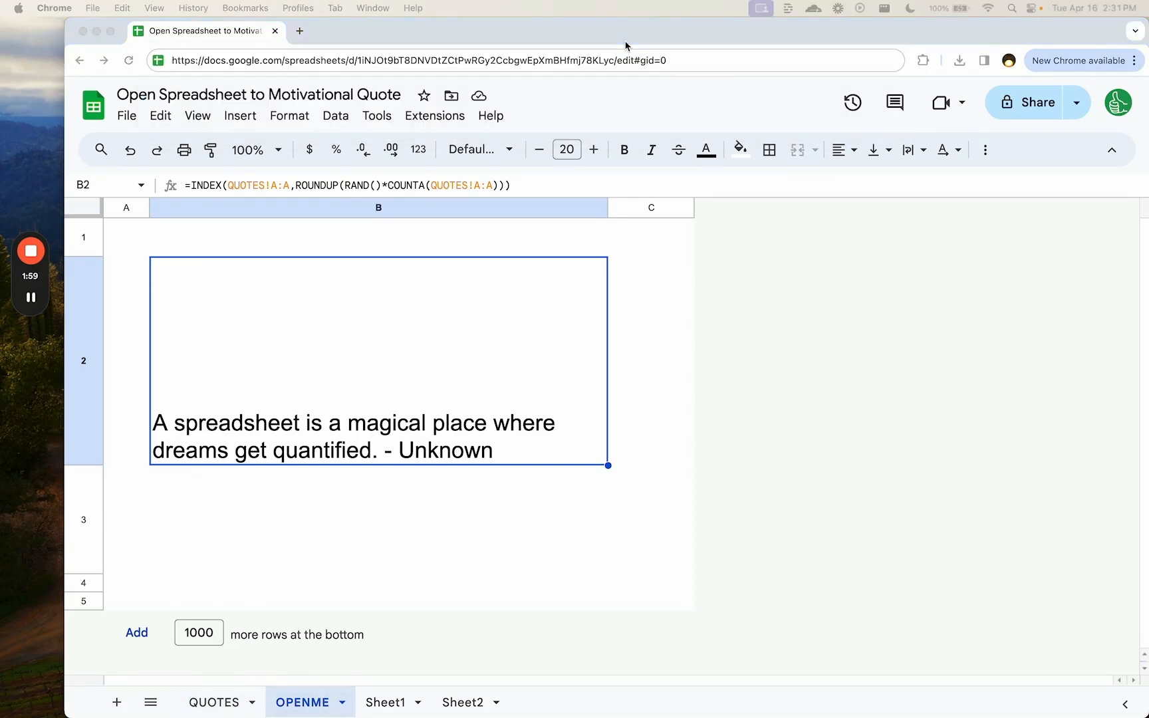
{"action": "key", "text": "super+c"}
{"action": "key", "text": "super+t"}
{"action": "key", "text": "super+v"}
{"action": "key", "text": "Return"}
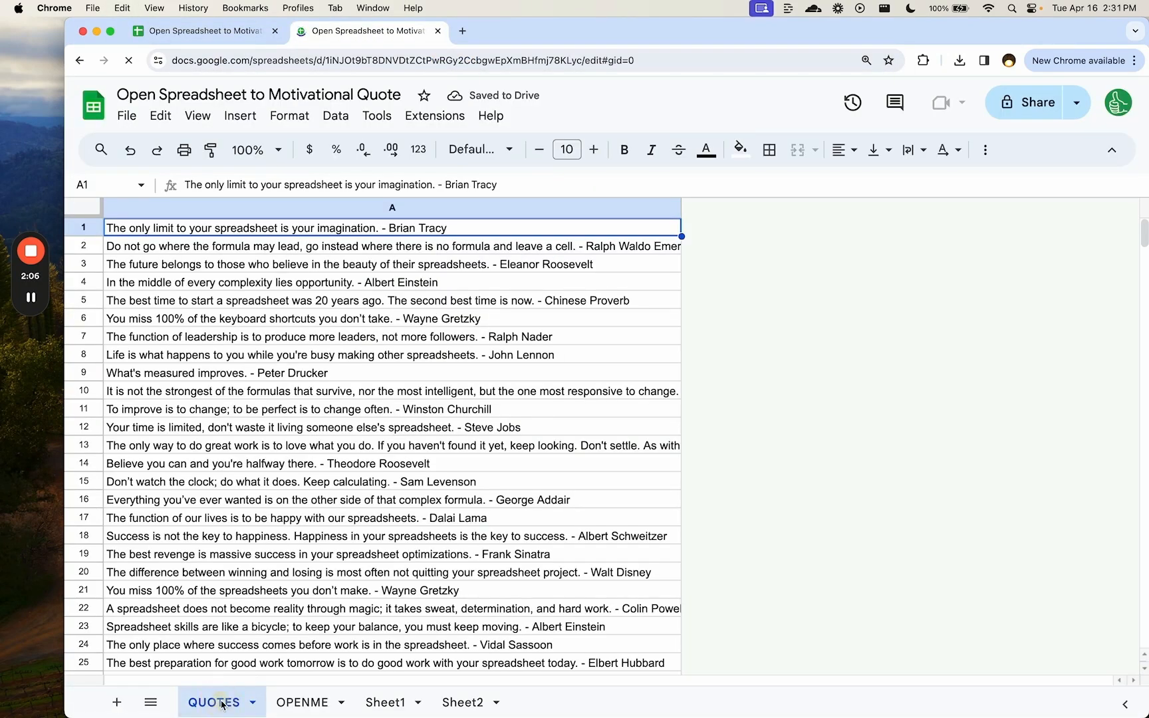
{"action": "left_click", "coordinate": [383, 703]}
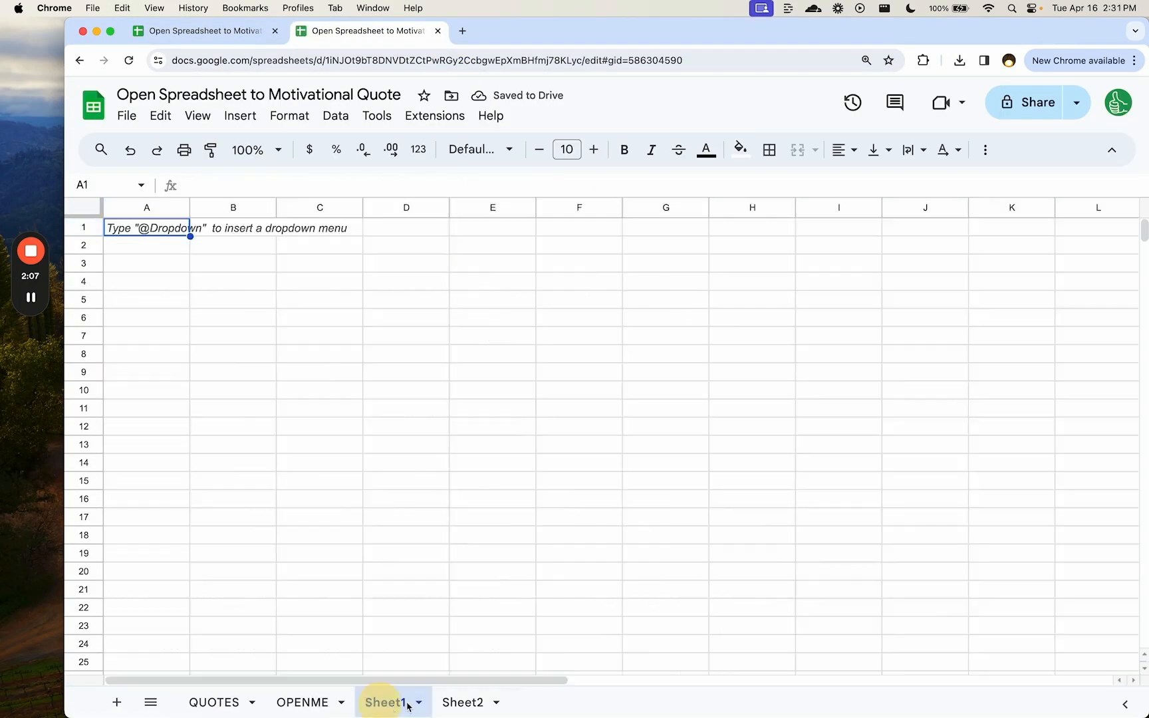
{"action": "left_click", "coordinate": [463, 700]}
{"action": "left_click", "coordinate": [695, 60]}
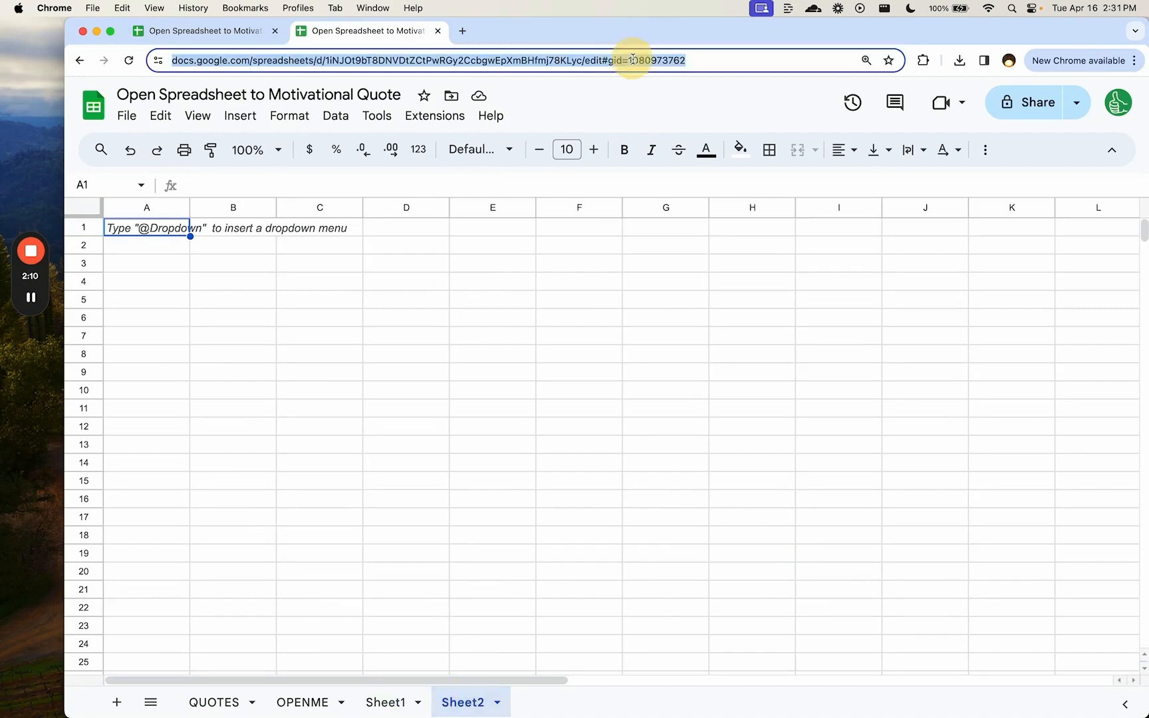
{"action": "left_click", "coordinate": [615, 62]}
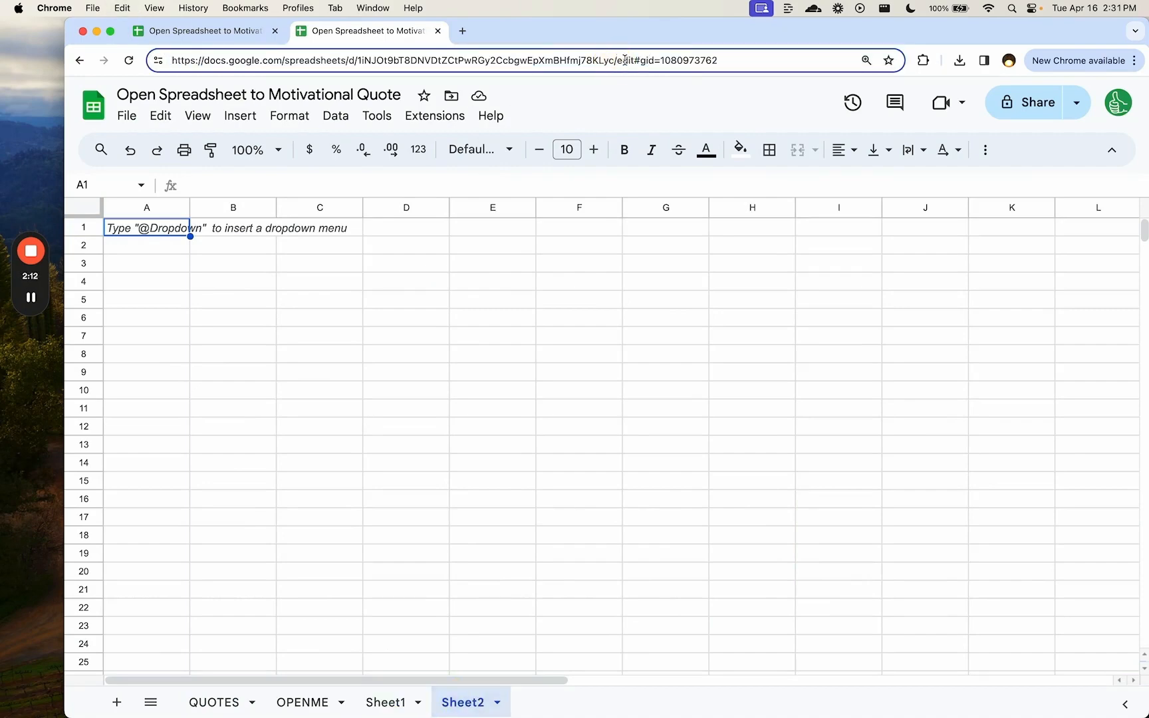
{"action": "left_click_drag", "start_coordinate": [639, 60], "coordinate": [779, 100]}
{"action": "key", "text": "super+w"}
{"action": "key", "text": "super+t"}
{"action": "key", "text": "super+v"}
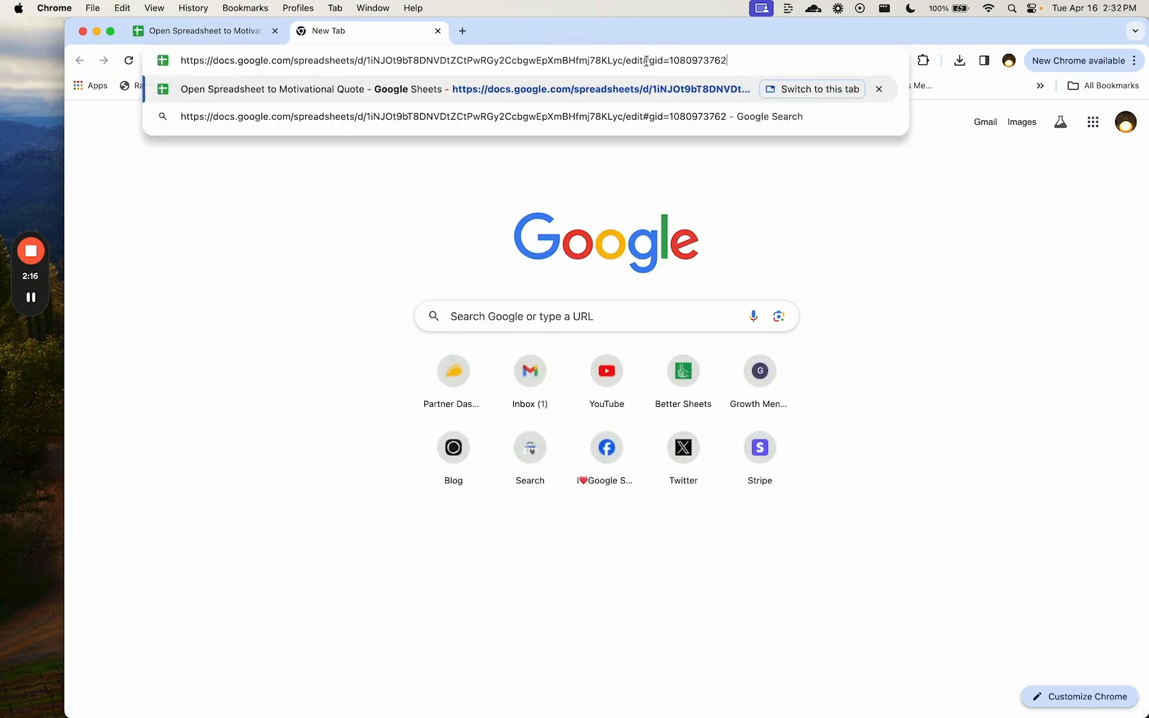
{"action": "left_click_drag", "start_coordinate": [646, 61], "coordinate": [743, 58]}
{"action": "key", "text": "Return"}
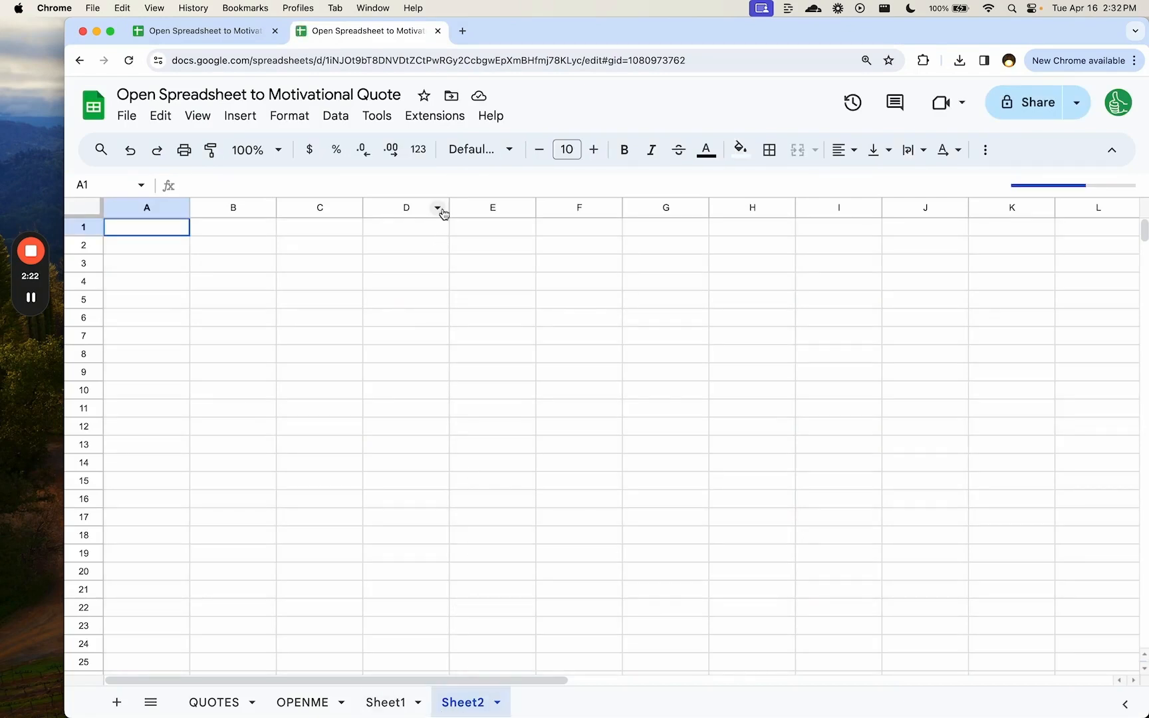
Step: Close the duplicate spreadsheet tab after viewing its OPENME sheet, and open the Apps Script editor from the original spreadsheet
{"action": "left_click", "coordinate": [289, 699]}
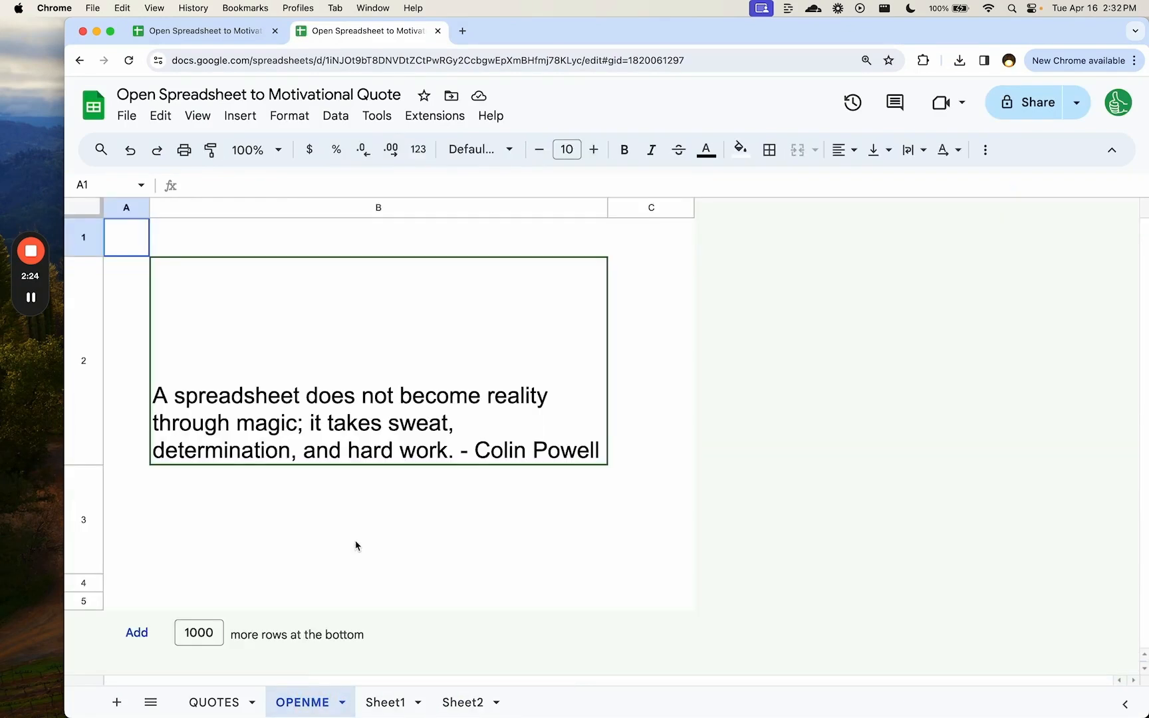
{"action": "left_click", "coordinate": [437, 31]}
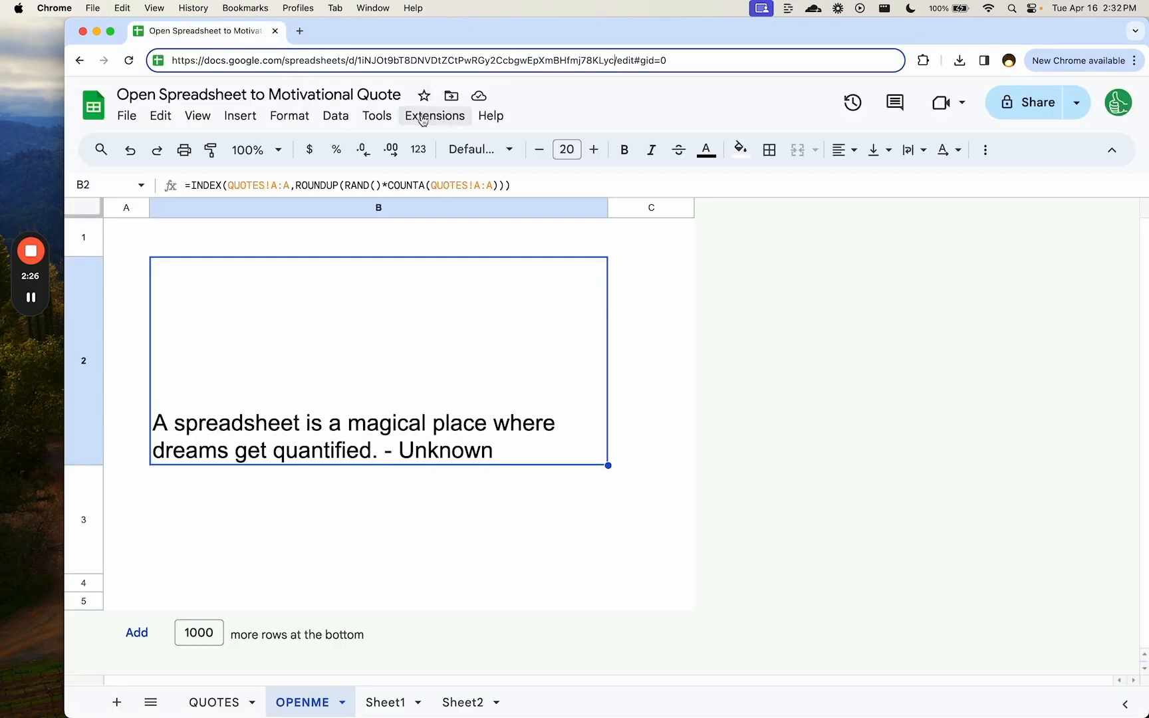
{"action": "left_click", "coordinate": [435, 116]}
{"action": "left_click", "coordinate": [438, 201]}
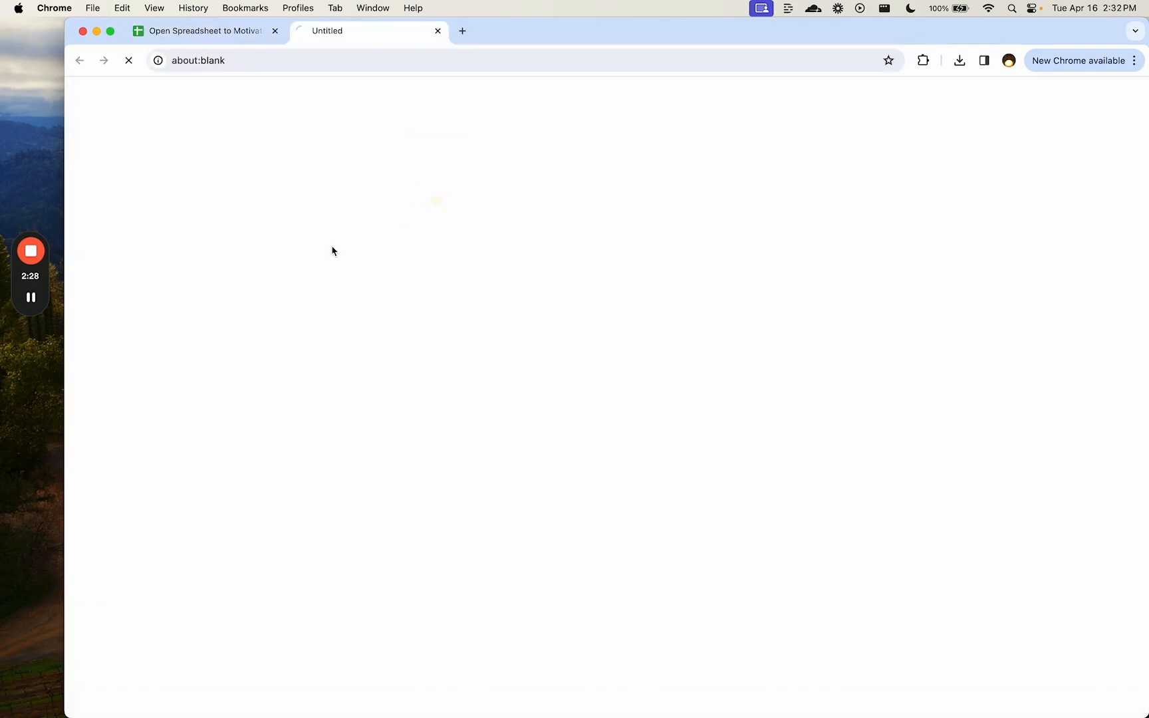
Step: Declare an onOpen() function with an empty body in Code.gs of the Quotes script project
{"action": "mouse_move", "coordinate": [33, 308]}
{"action": "left_click", "coordinate": [374, 260]}
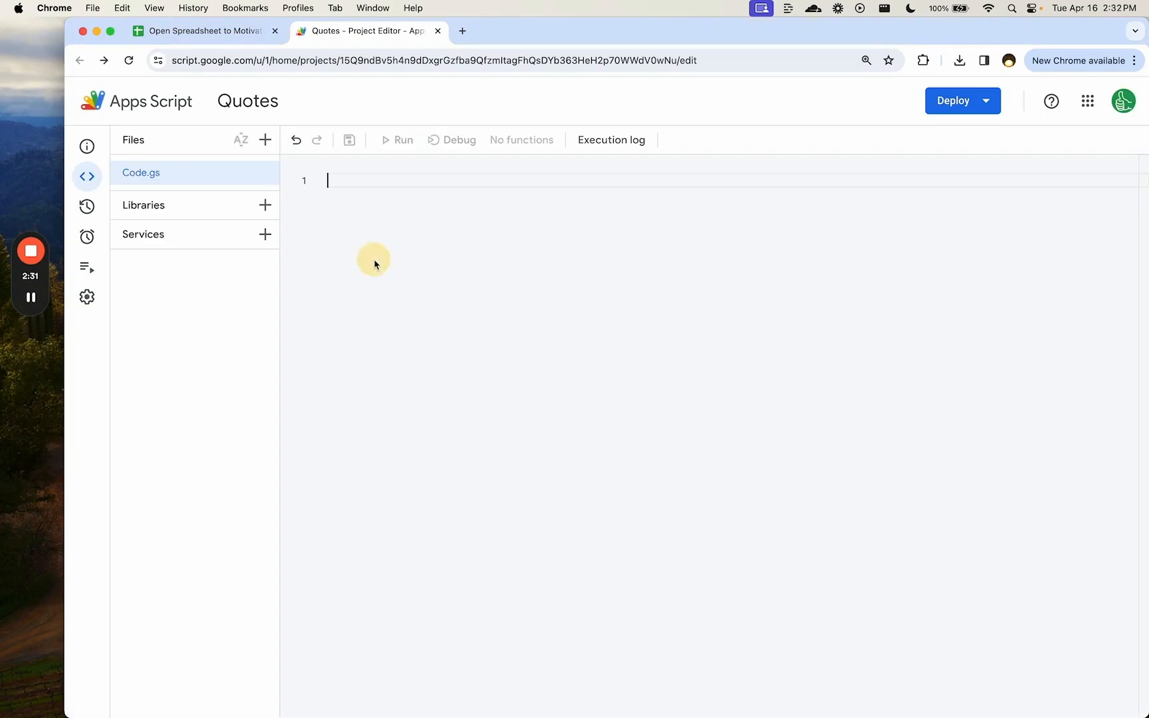
{"action": "type", "text": "fi"}
{"action": "key", "text": "BackSpace"}
{"action": "type", "text": "unction "}
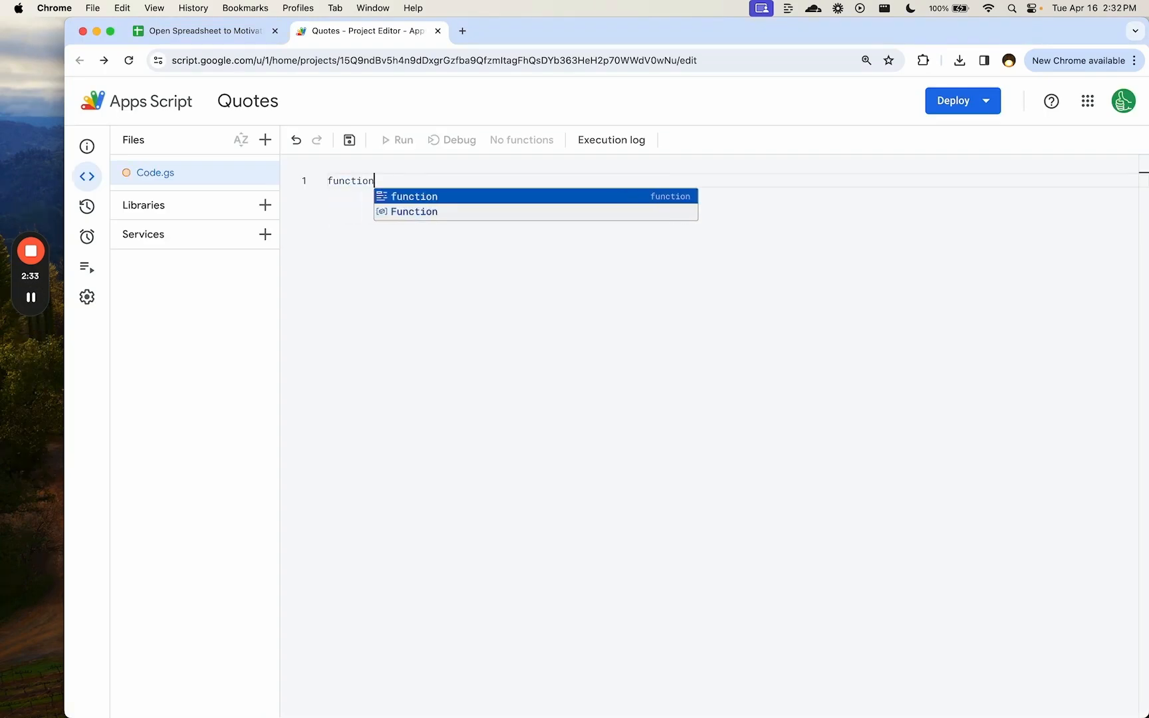
{"action": "type", "text": "onEdi"}
{"action": "key", "text": "BackSpace"}
{"action": "key", "text": "BackSpace"}
{"action": "key", "text": "BackSpace"}
{"action": "type", "text": "O"}
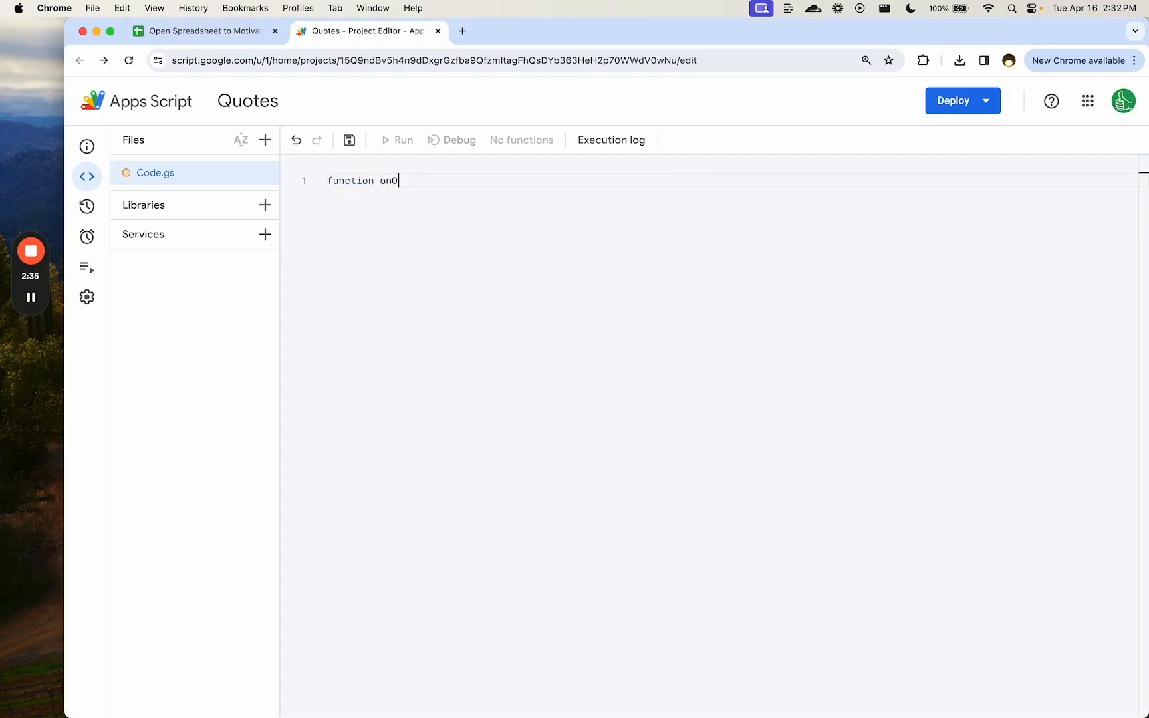
{"action": "type", "text": "pen(){"}
{"action": "key", "text": "Return"}
{"action": "key", "text": "Return"}
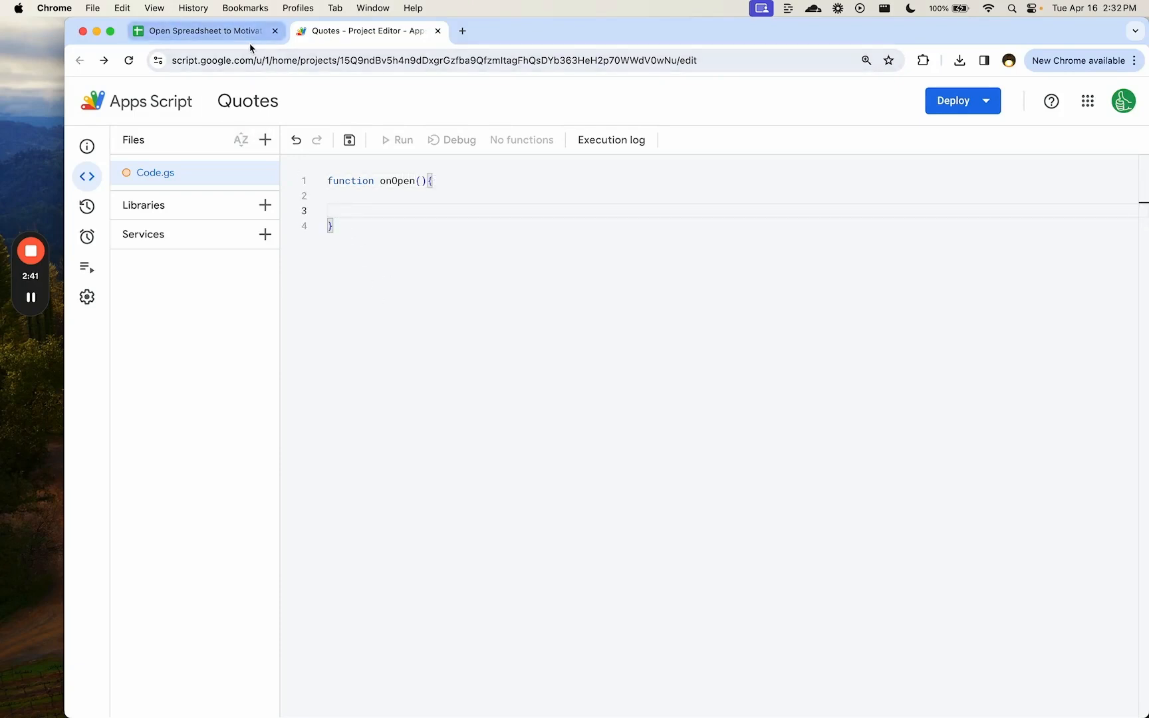
Step: Add a SpreadsheetApp.getActiveSpreadsheet() call on line 2, inside the onOpen function
{"action": "left_click", "coordinate": [379, 197]}
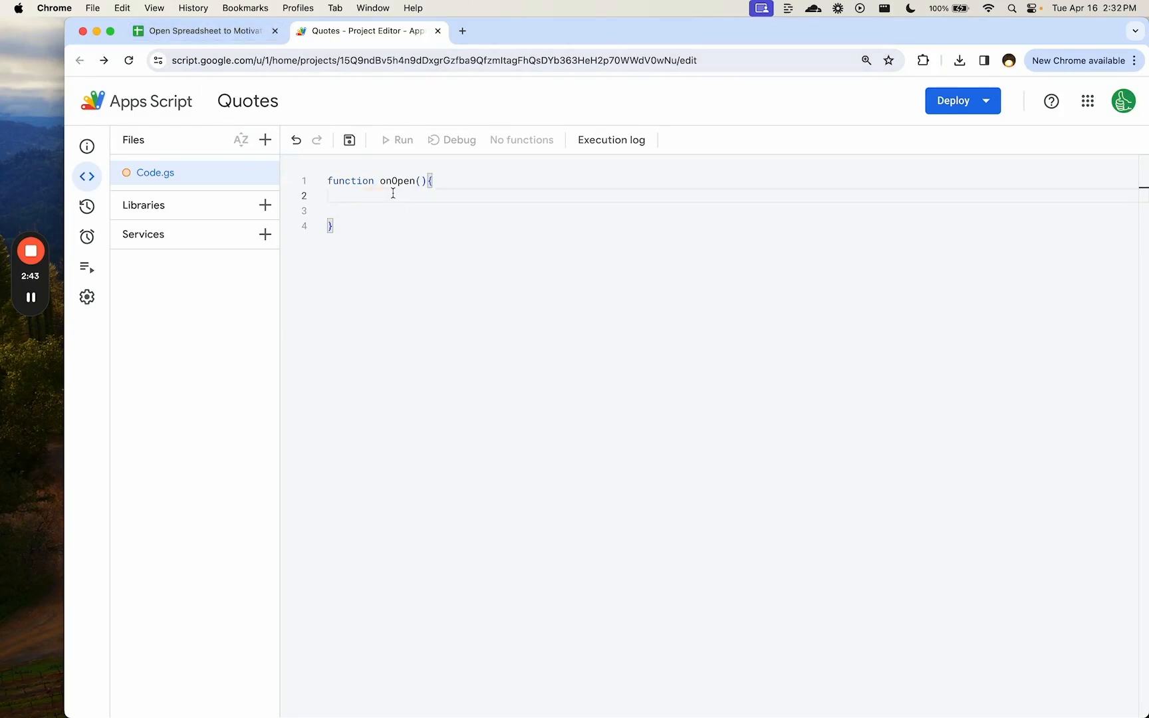
{"action": "type", "text": "SpreadsheetApp.getACtive"}
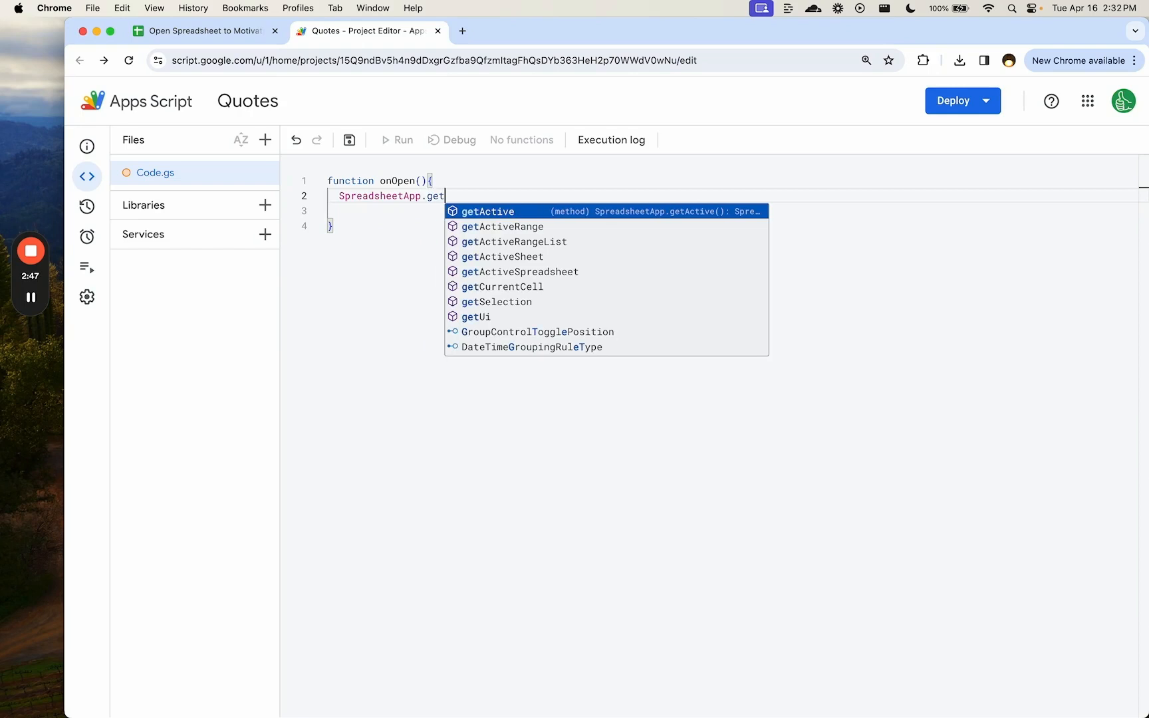
{"action": "key", "text": "Down"}
{"action": "key", "text": "Down"}
{"action": "key", "text": "Down"}
{"action": "key", "text": "Return"}
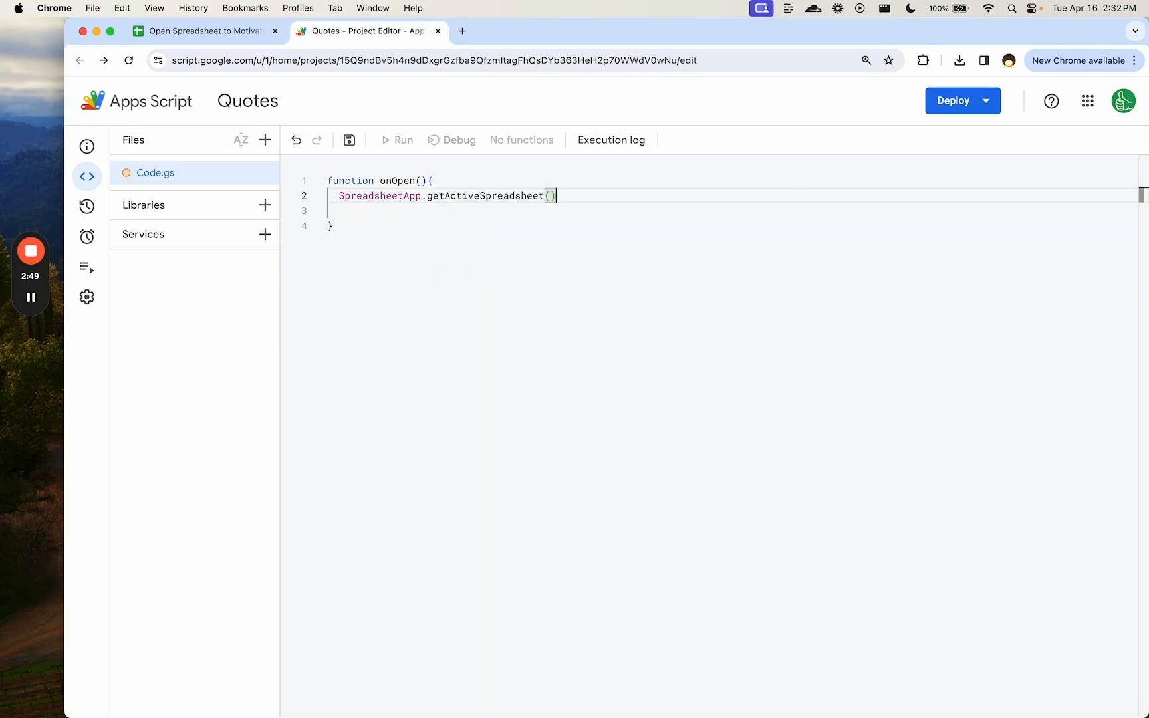
Step: Extend the line 2 call with .getSheetByName("OPENME").activate() and save the script
{"action": "type", "text": ".getSheetB"}
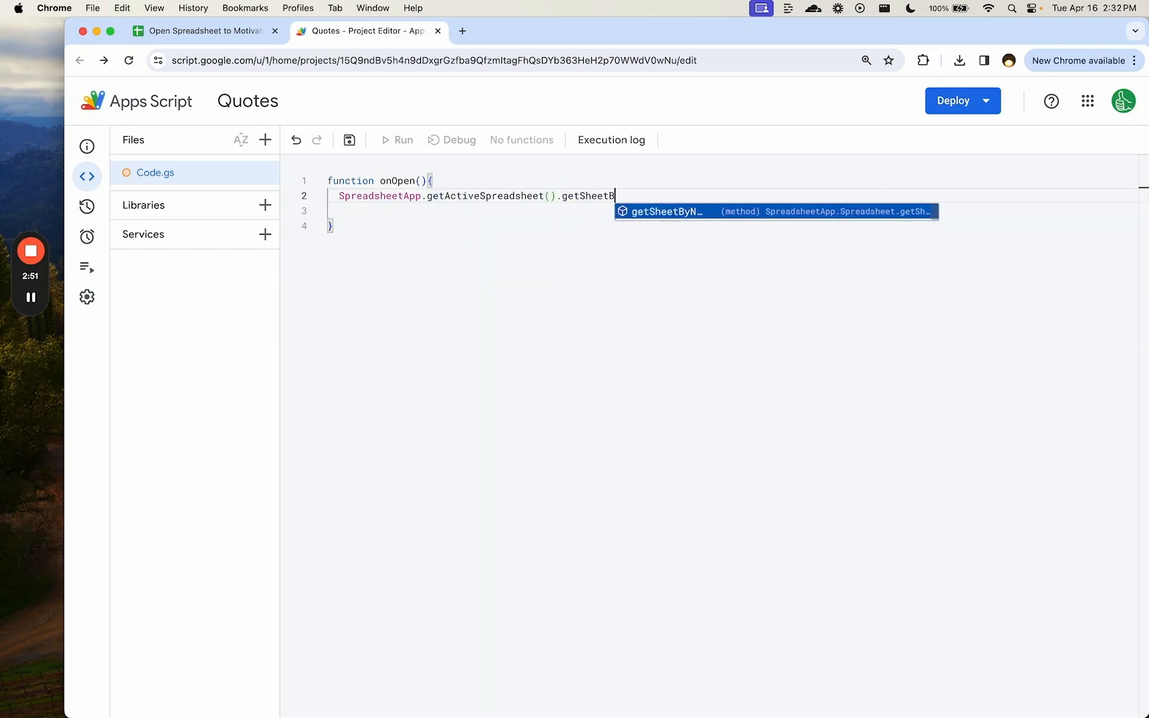
{"action": "key", "text": "Return"}
{"action": "type", "text": "(\"OPENME"}
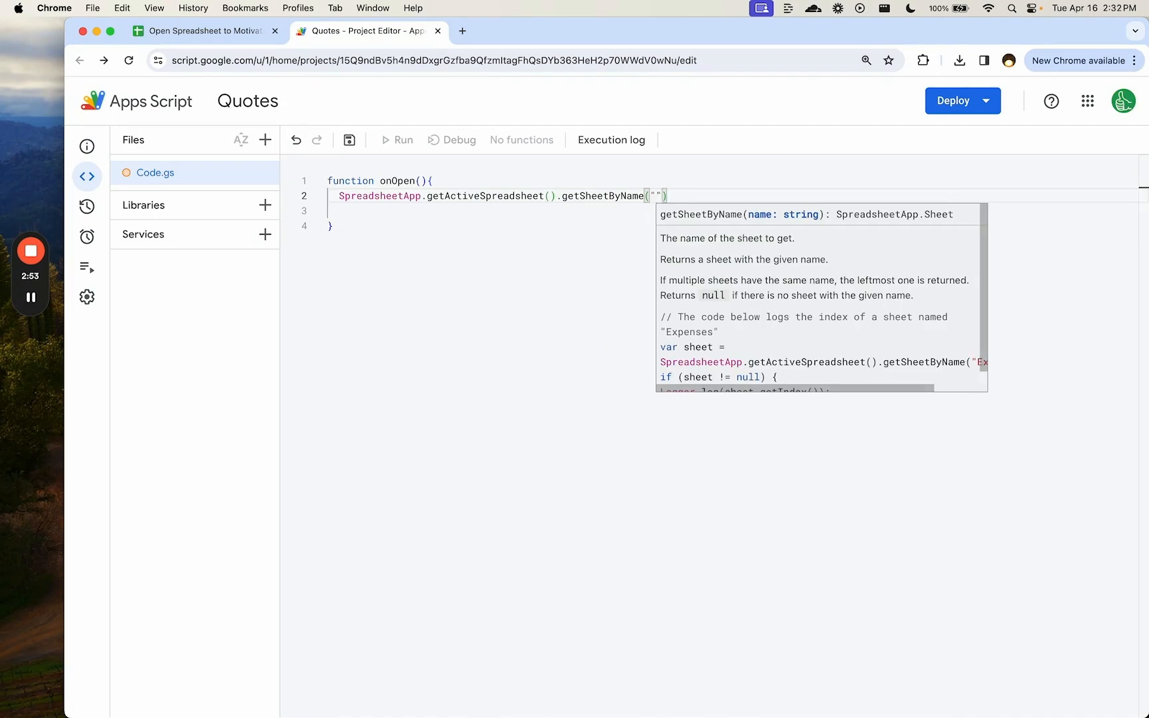
{"action": "key", "text": "End"}
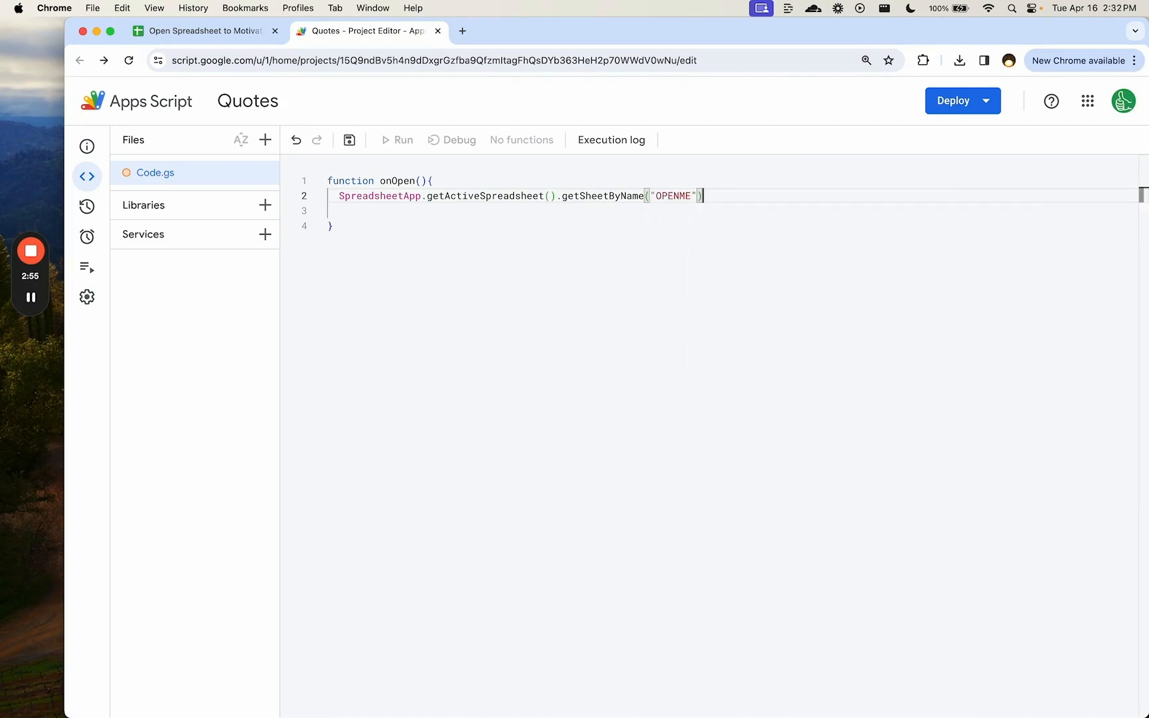
{"action": "type", "text": ".acti"}
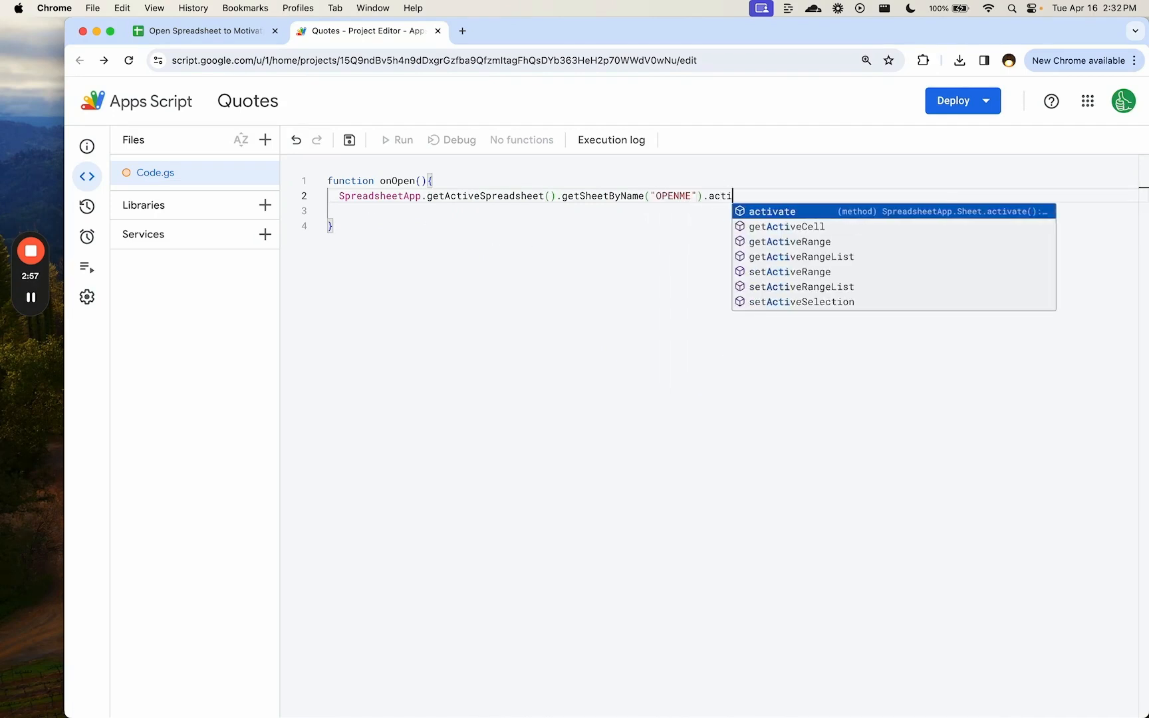
{"action": "key", "text": "Return"}
{"action": "key", "text": "super+s"}
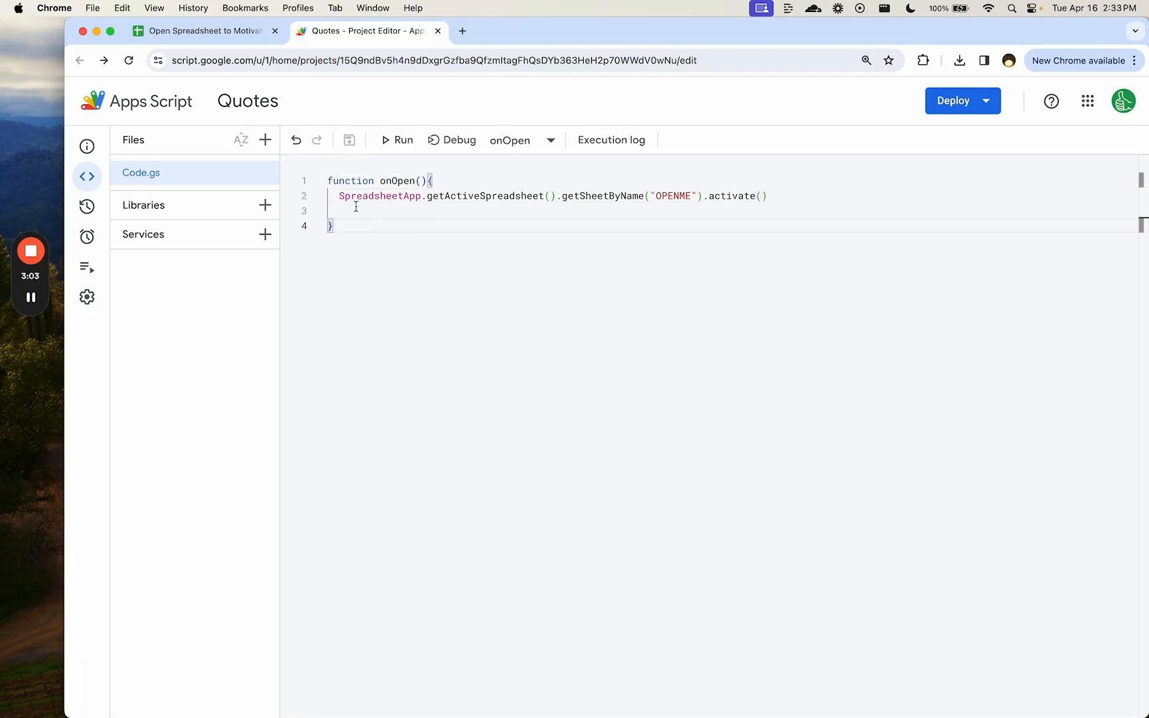
Step: Close the script editor tab and copy the spreadsheet's address up to, but excluding, /edit#gid=0
{"action": "key", "text": "super+w"}
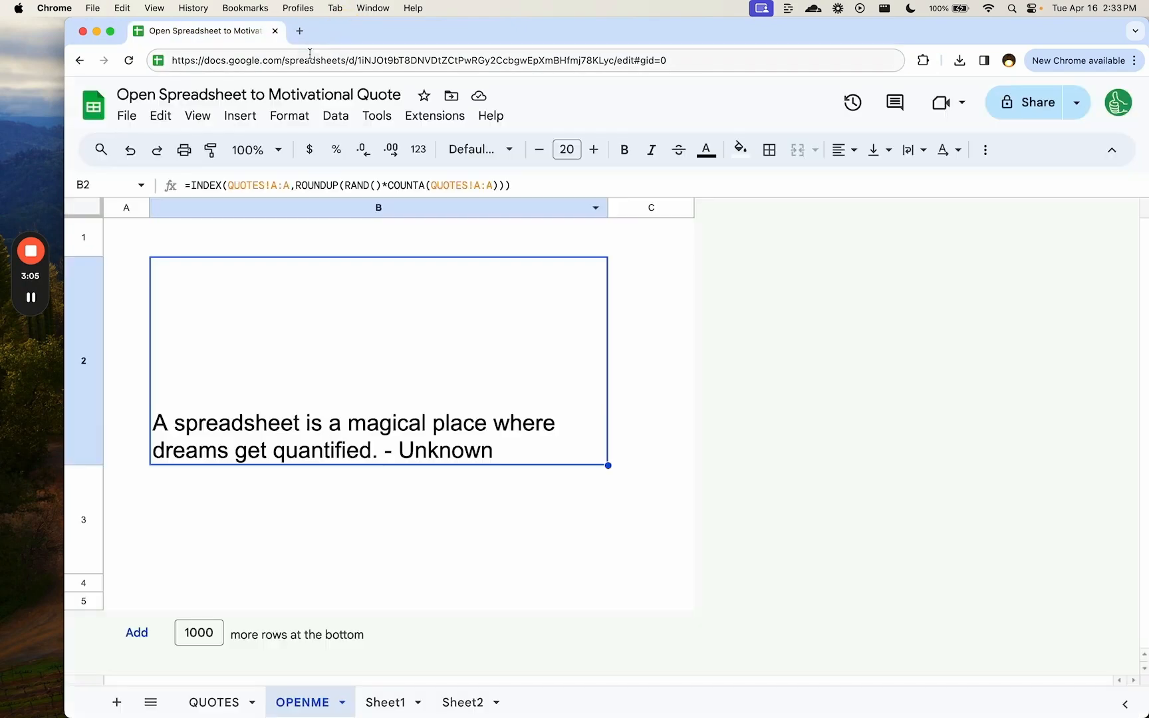
{"action": "left_click", "coordinate": [310, 55]}
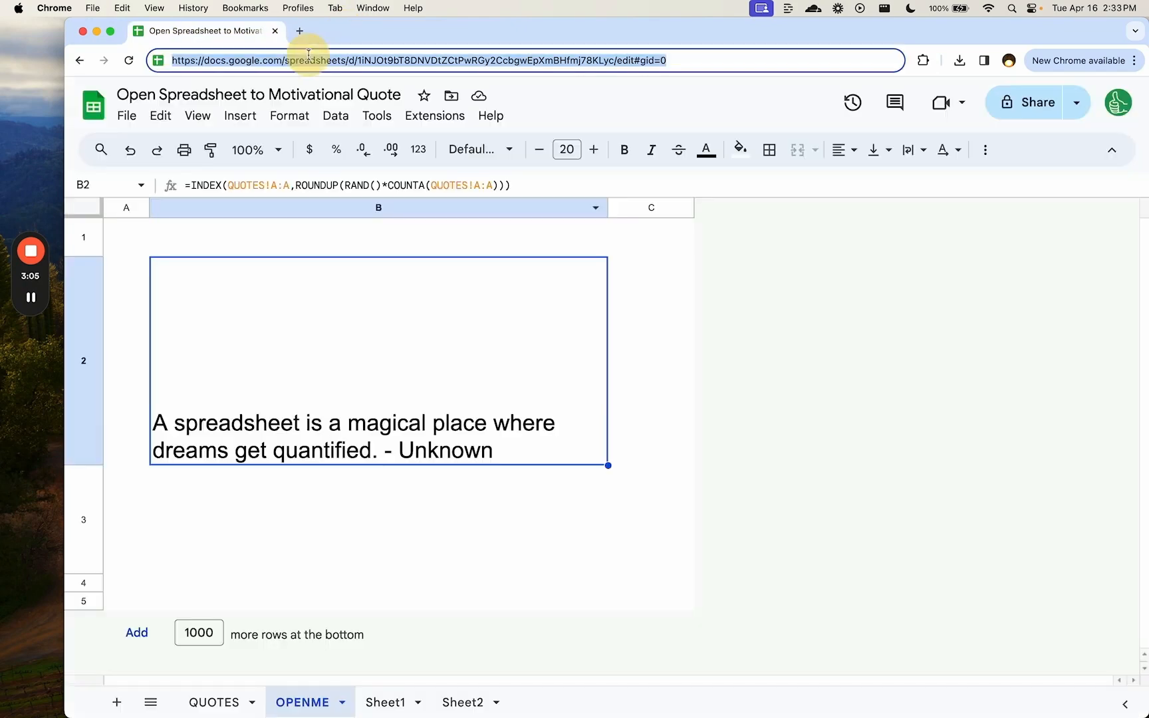
{"action": "left_click", "coordinate": [320, 675]}
{"action": "left_click", "coordinate": [659, 60]}
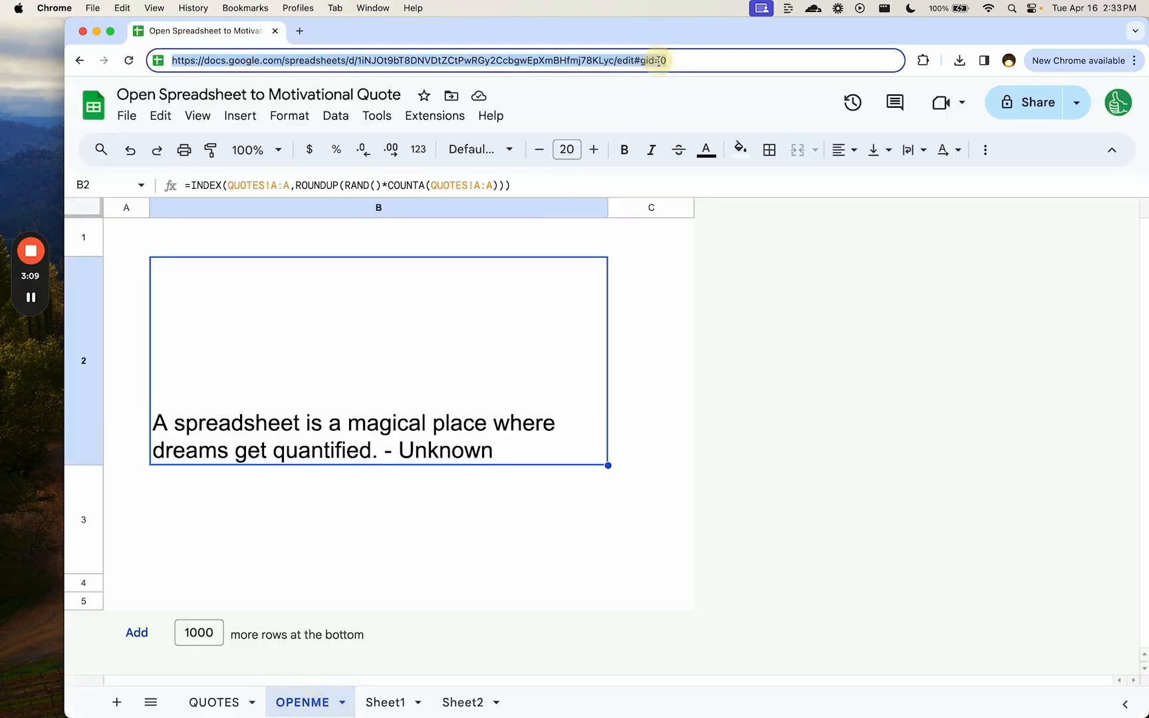
{"action": "left_click", "coordinate": [713, 58]}
{"action": "left_click", "coordinate": [616, 61]}
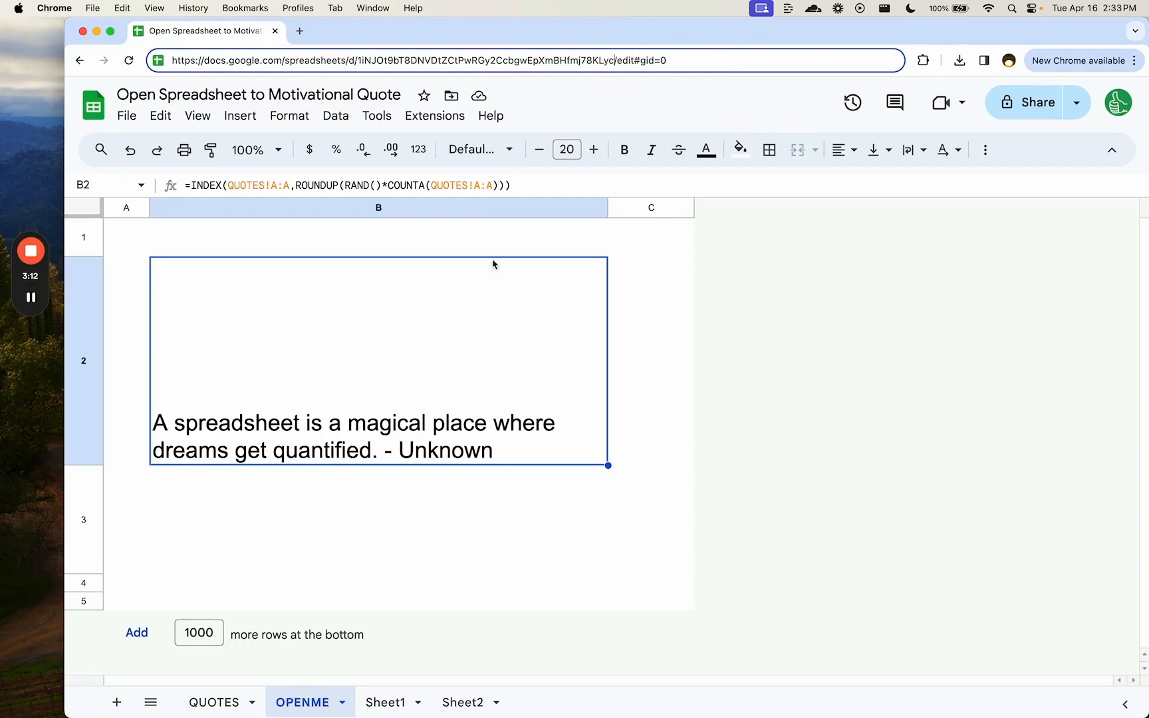
{"action": "left_click_drag", "start_coordinate": [613, 60], "coordinate": [206, 92]}
{"action": "key", "text": "super+c"}
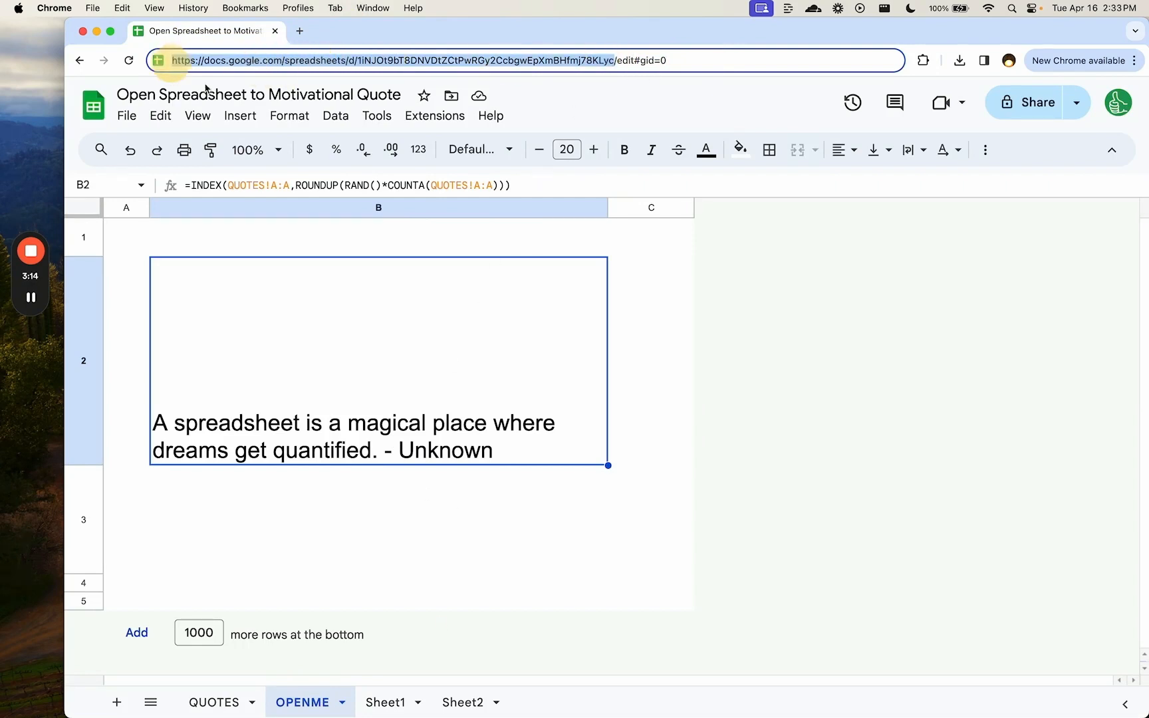
Step: Highlight the /edit#gid=0 ending of the address, and open the copied shortened address in a new browser tab
{"action": "left_click", "coordinate": [625, 60]}
{"action": "left_click_drag", "start_coordinate": [615, 60], "coordinate": [765, 59]}
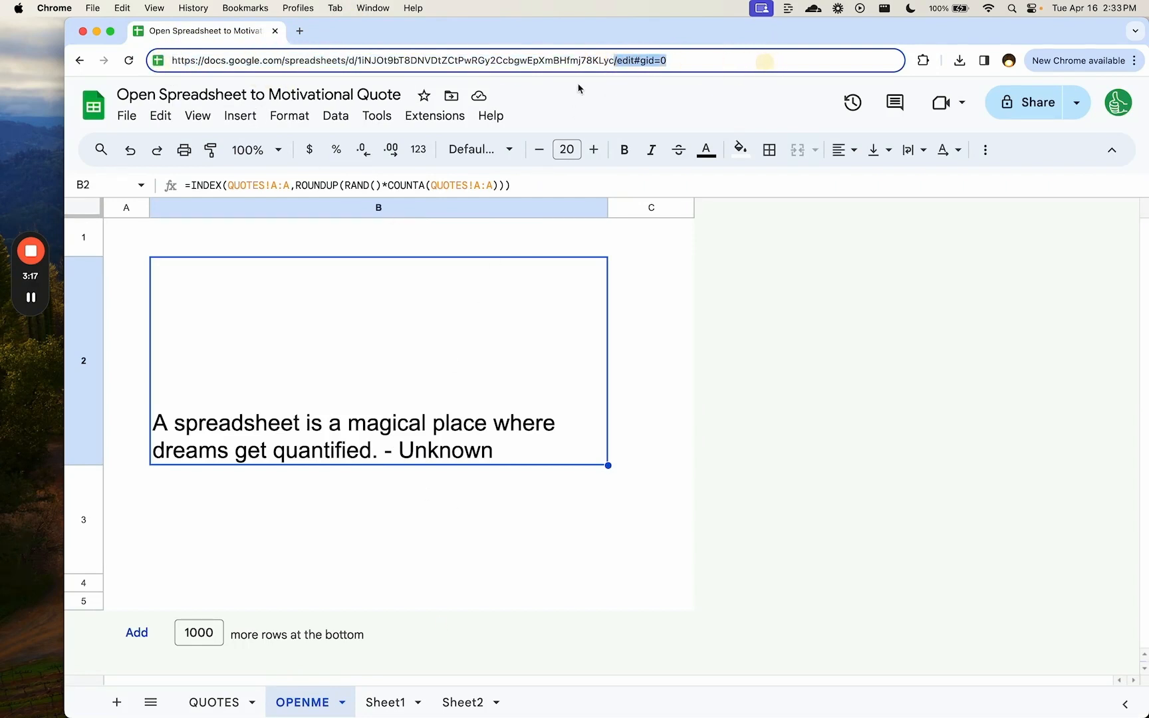
{"action": "left_click", "coordinate": [300, 32]}
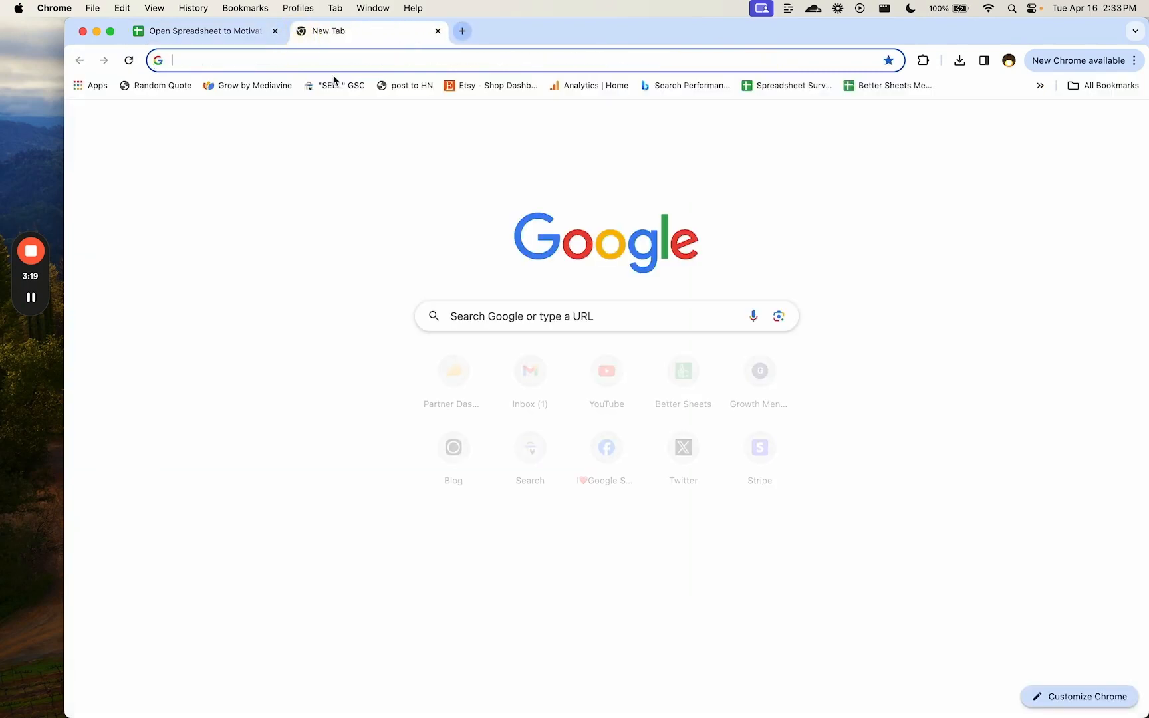
{"action": "key", "text": "super+v"}
{"action": "key", "text": "Return"}
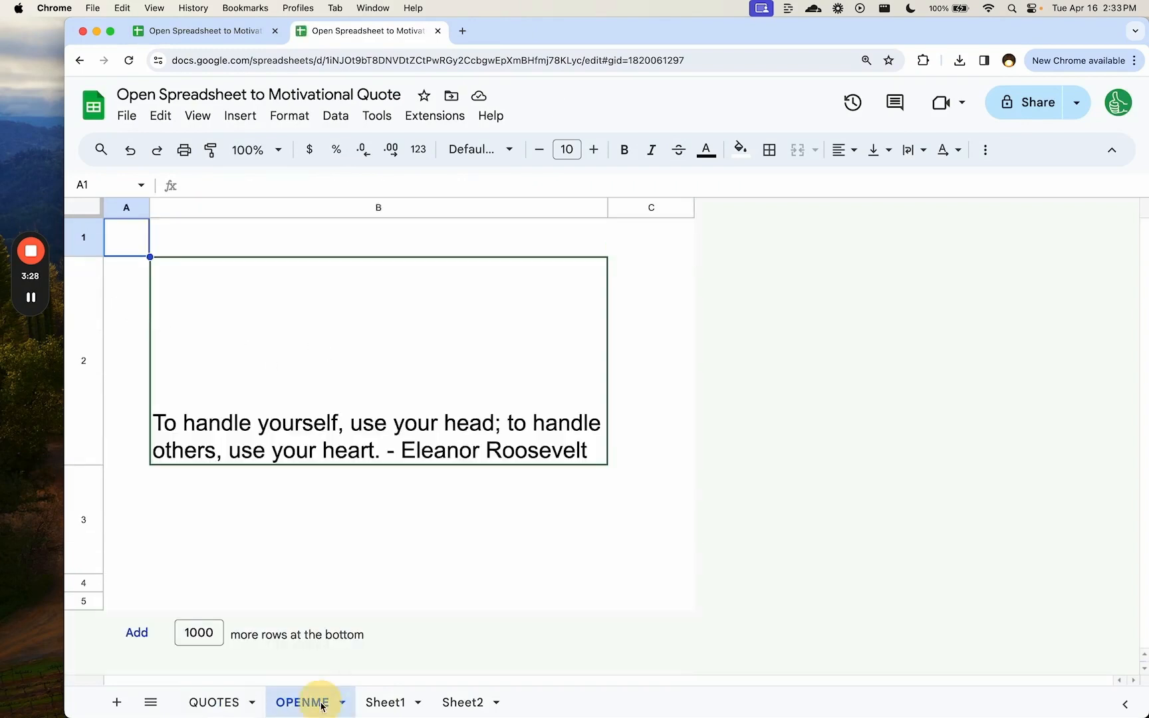
Step: View the QUOTES sheet and Sheet1, and open Sheet1's address with gid=586304590 in a new tab
{"action": "left_click", "coordinate": [213, 703]}
{"action": "left_click", "coordinate": [625, 60]}
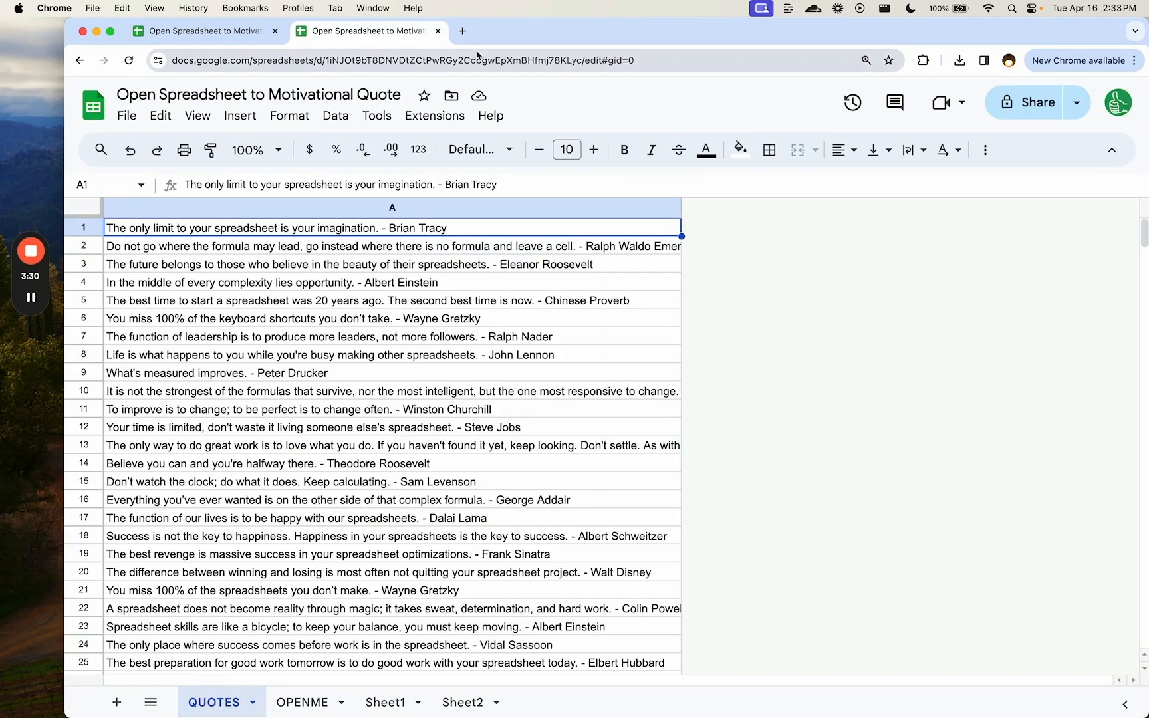
{"action": "left_click", "coordinate": [386, 702]}
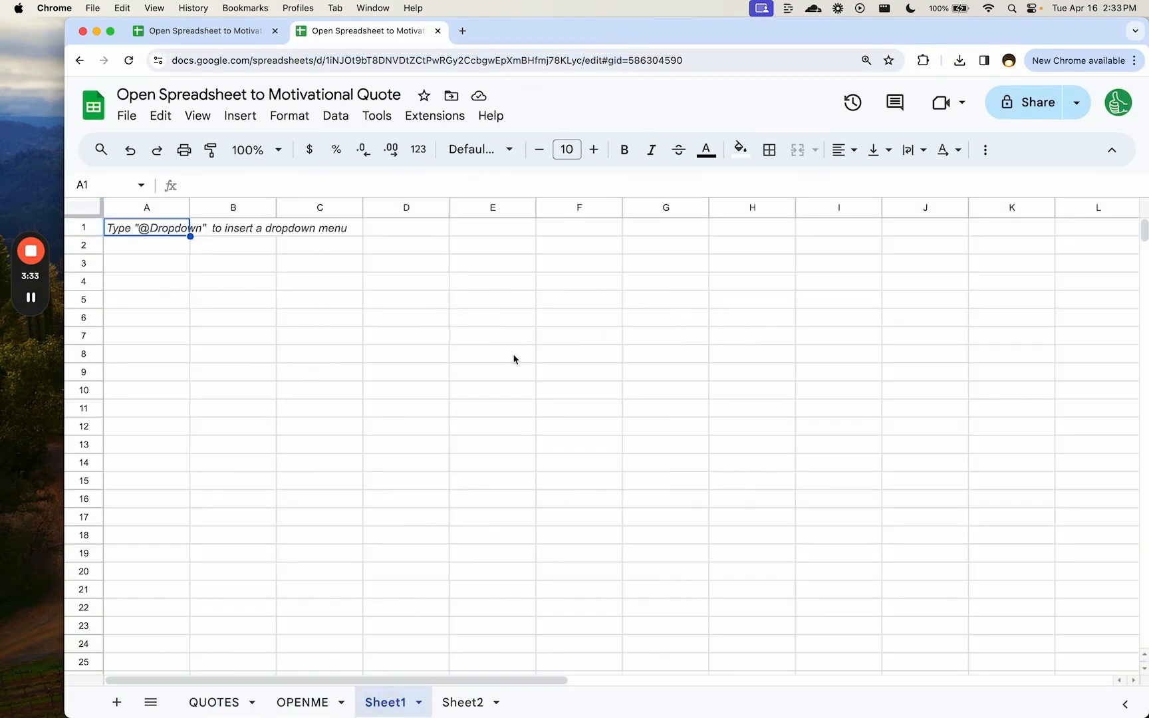
{"action": "left_click", "coordinate": [638, 60]}
{"action": "key", "text": "cmd+c"}
{"action": "key", "text": "cmd+t"}
{"action": "key", "text": "cmd+v"}
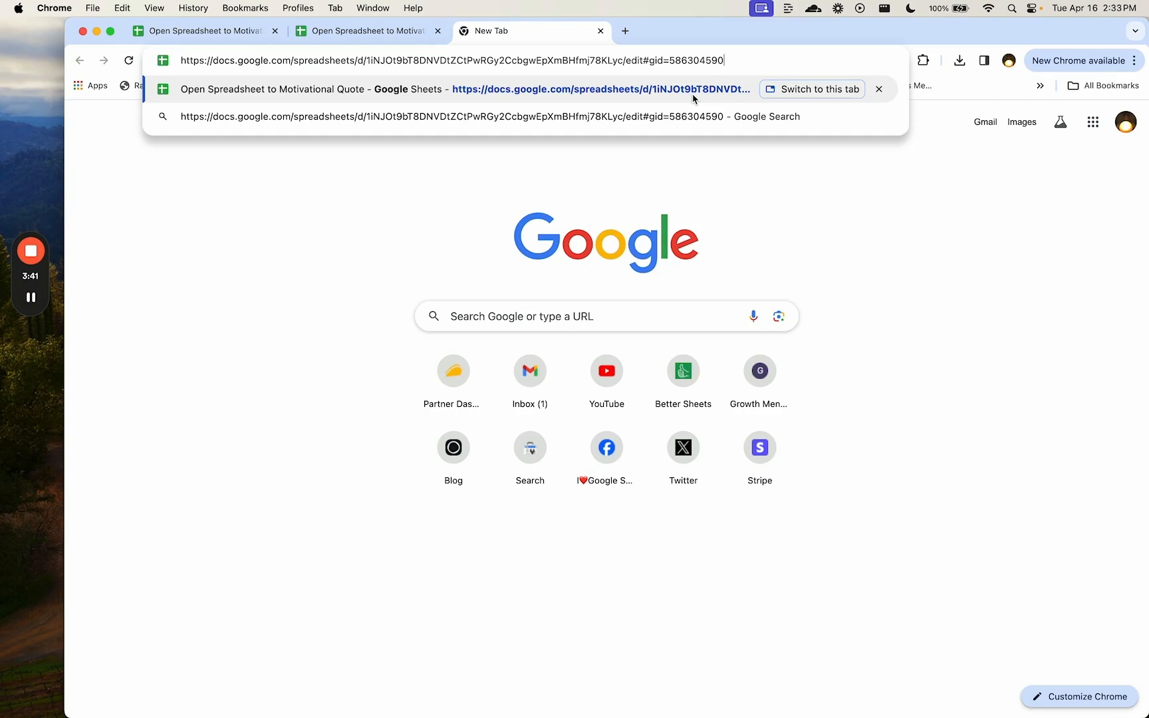
{"action": "key", "text": "Return"}
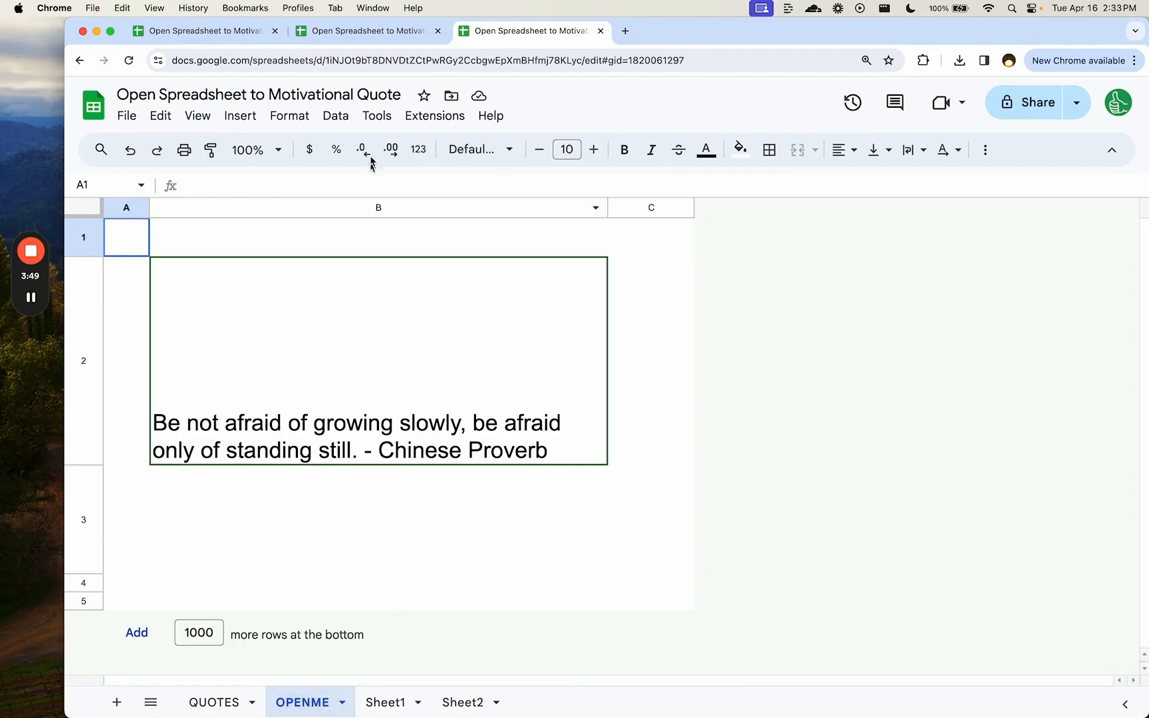
Step: Close one duplicate spreadsheet tab and open the Apps Script editor from a remaining spreadsheet tab
{"action": "left_click", "coordinate": [217, 41]}
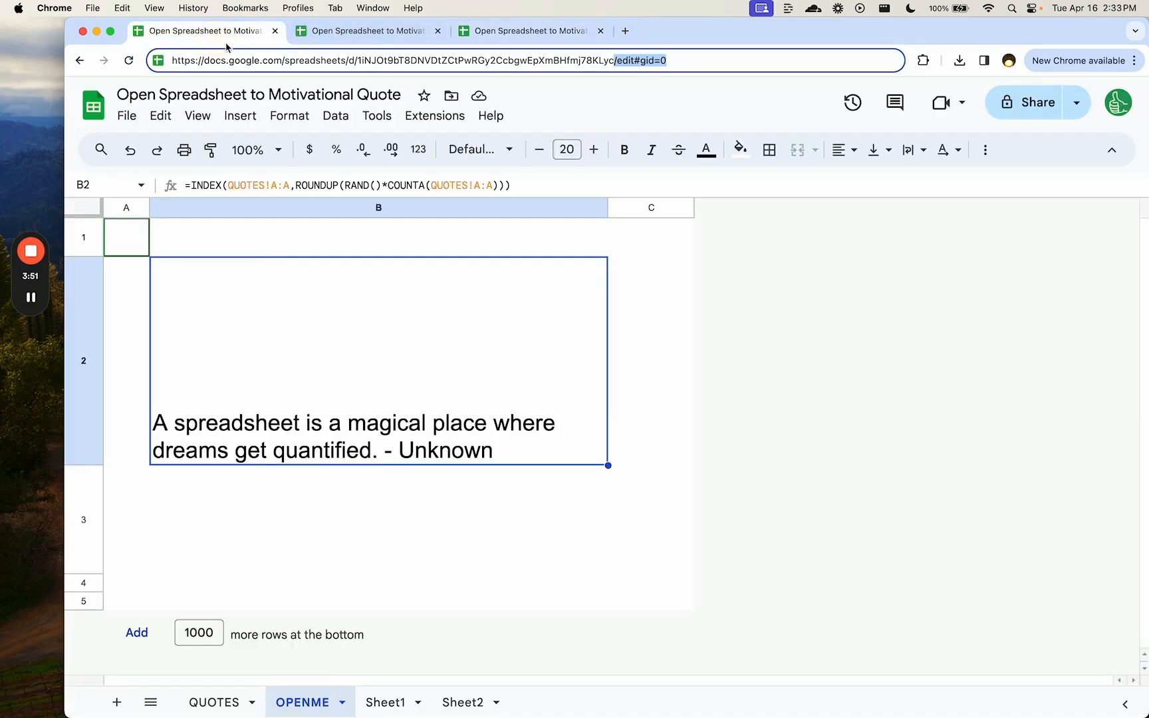
{"action": "left_click", "coordinate": [368, 40]}
{"action": "left_click", "coordinate": [435, 116]}
{"action": "left_click", "coordinate": [461, 200]}
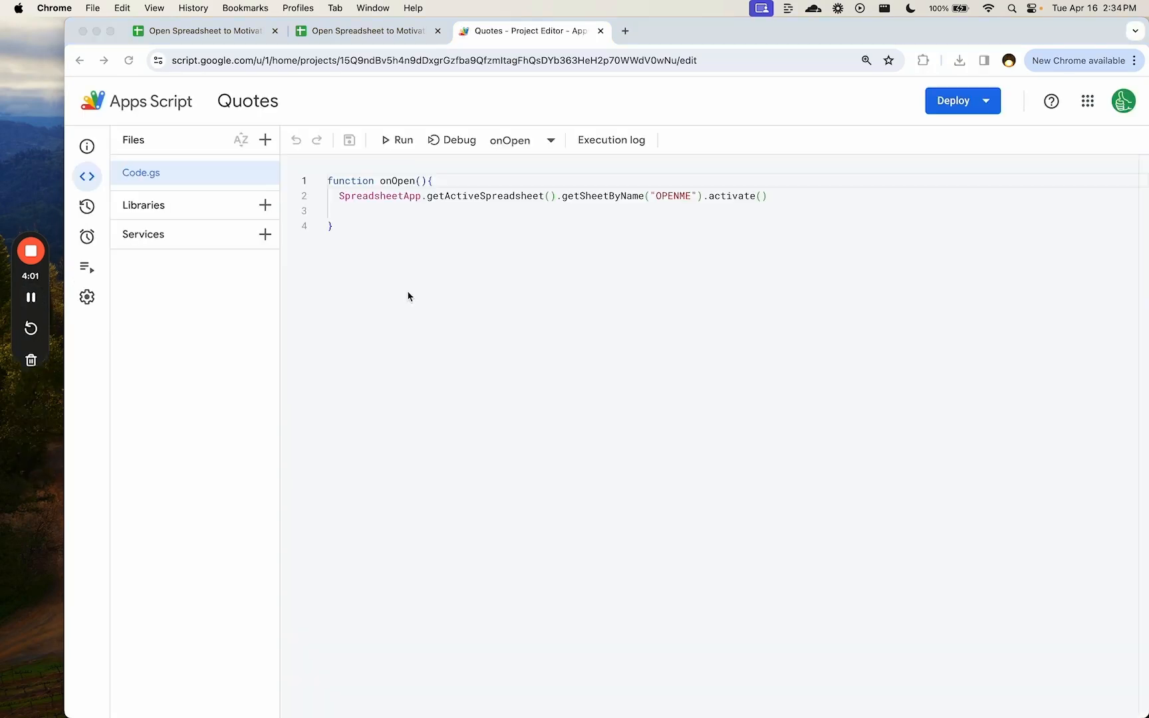
Step: Review the saved script by highlighting the onOpen function name and the getSheetByName("OPENME").activate() call
{"action": "left_click", "coordinate": [410, 280]}
{"action": "double_click", "coordinate": [403, 180]}
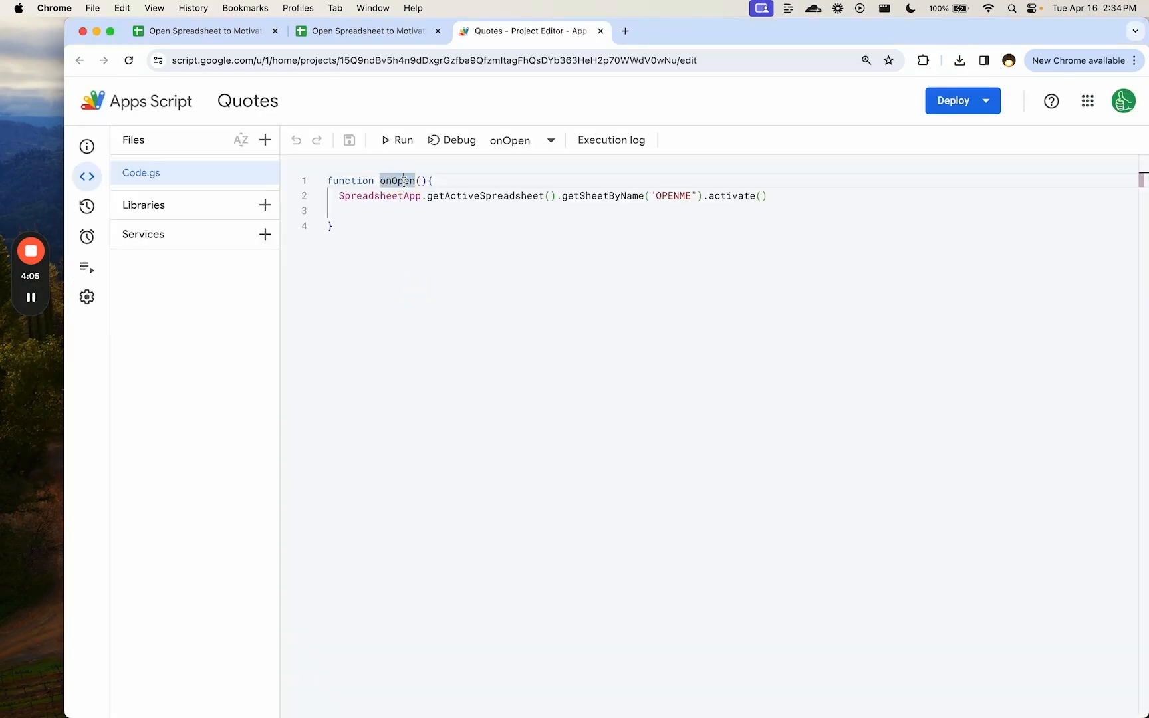
{"action": "left_click", "coordinate": [433, 181]}
{"action": "double_click", "coordinate": [392, 180]}
{"action": "left_click_drag", "start_coordinate": [340, 199], "coordinate": [316, 200]}
{"action": "left_click", "coordinate": [597, 194]}
{"action": "left_click_drag", "start_coordinate": [557, 196], "coordinate": [761, 195]}
{"action": "left_click", "coordinate": [704, 196]}
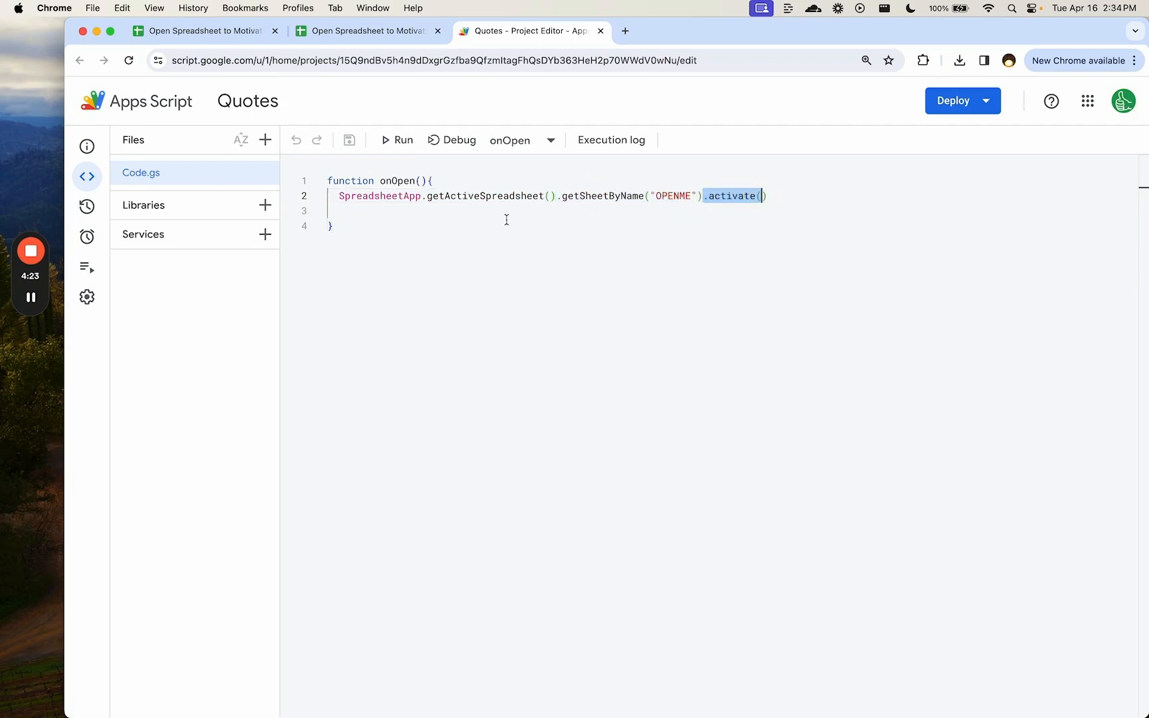
{"action": "mouse_move", "coordinate": [25, 264]}
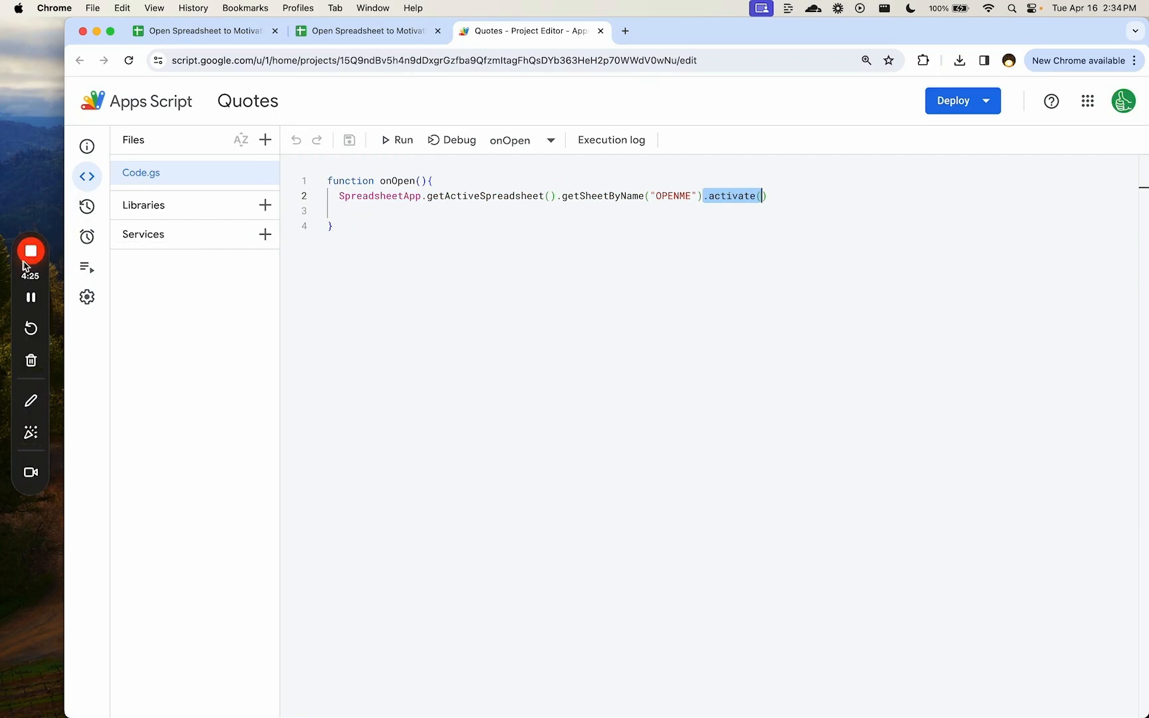